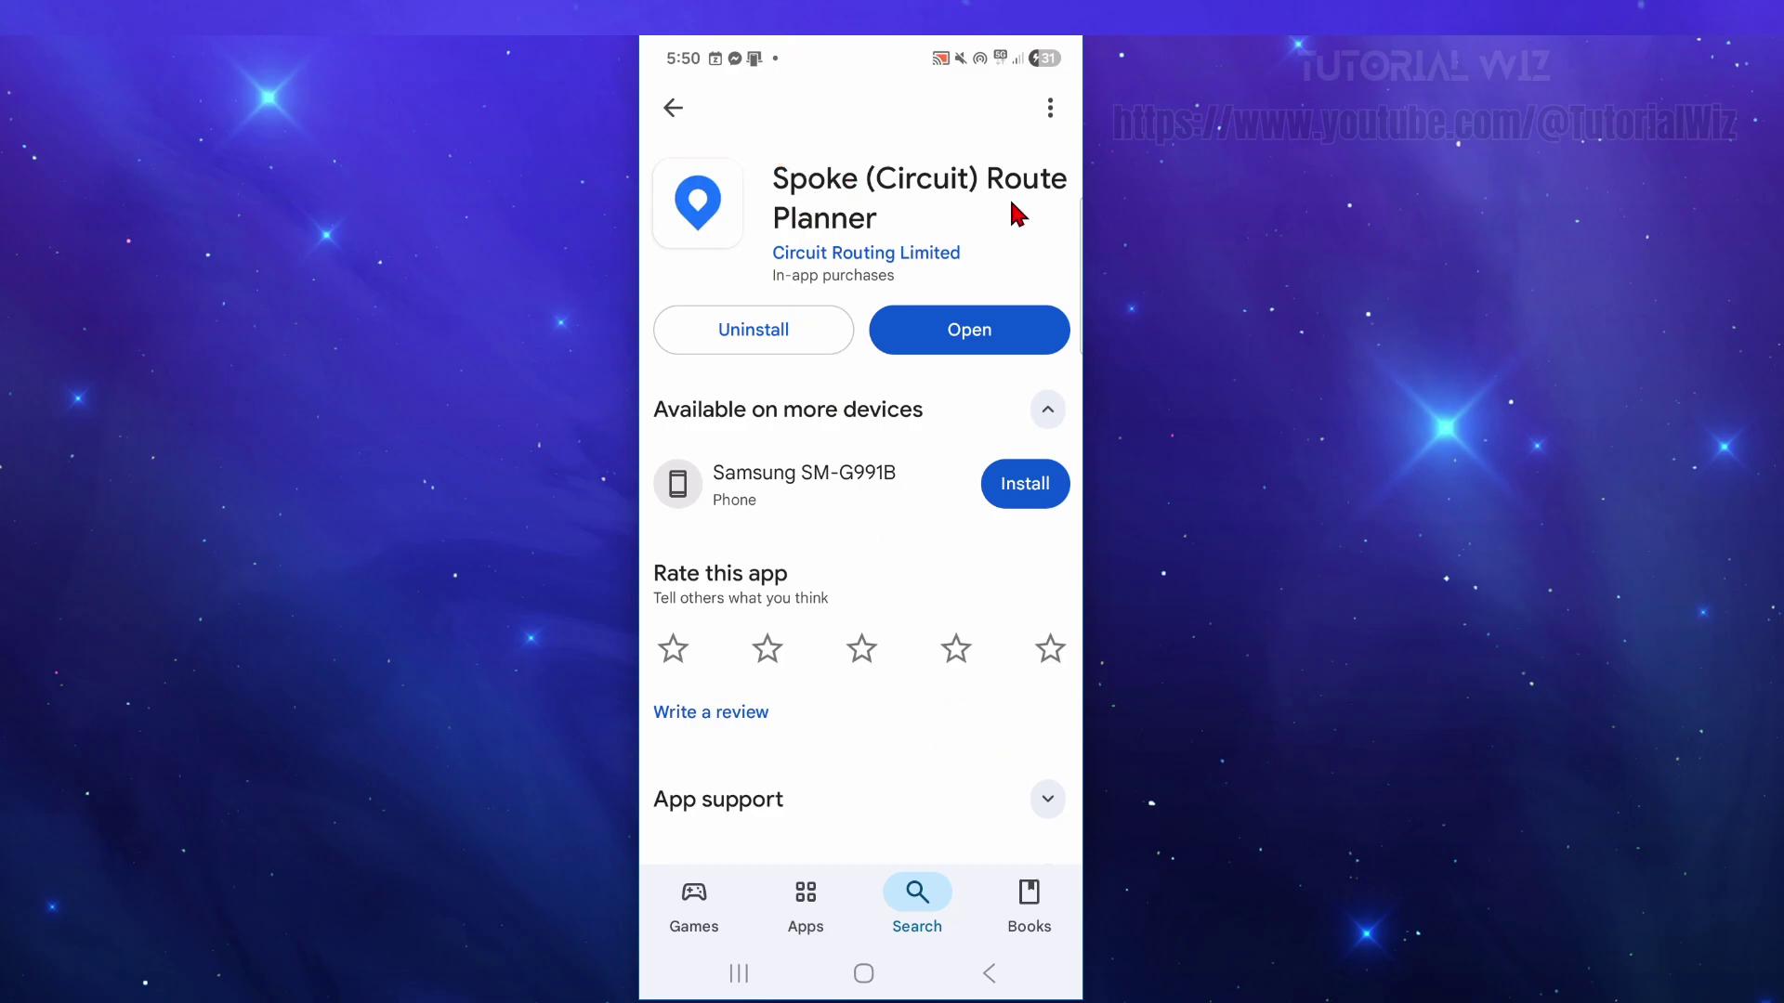
- Launch Spoke Route Planner from the Play Store and begin adding stops to a route
scroll(1031, 650, "down", 6)
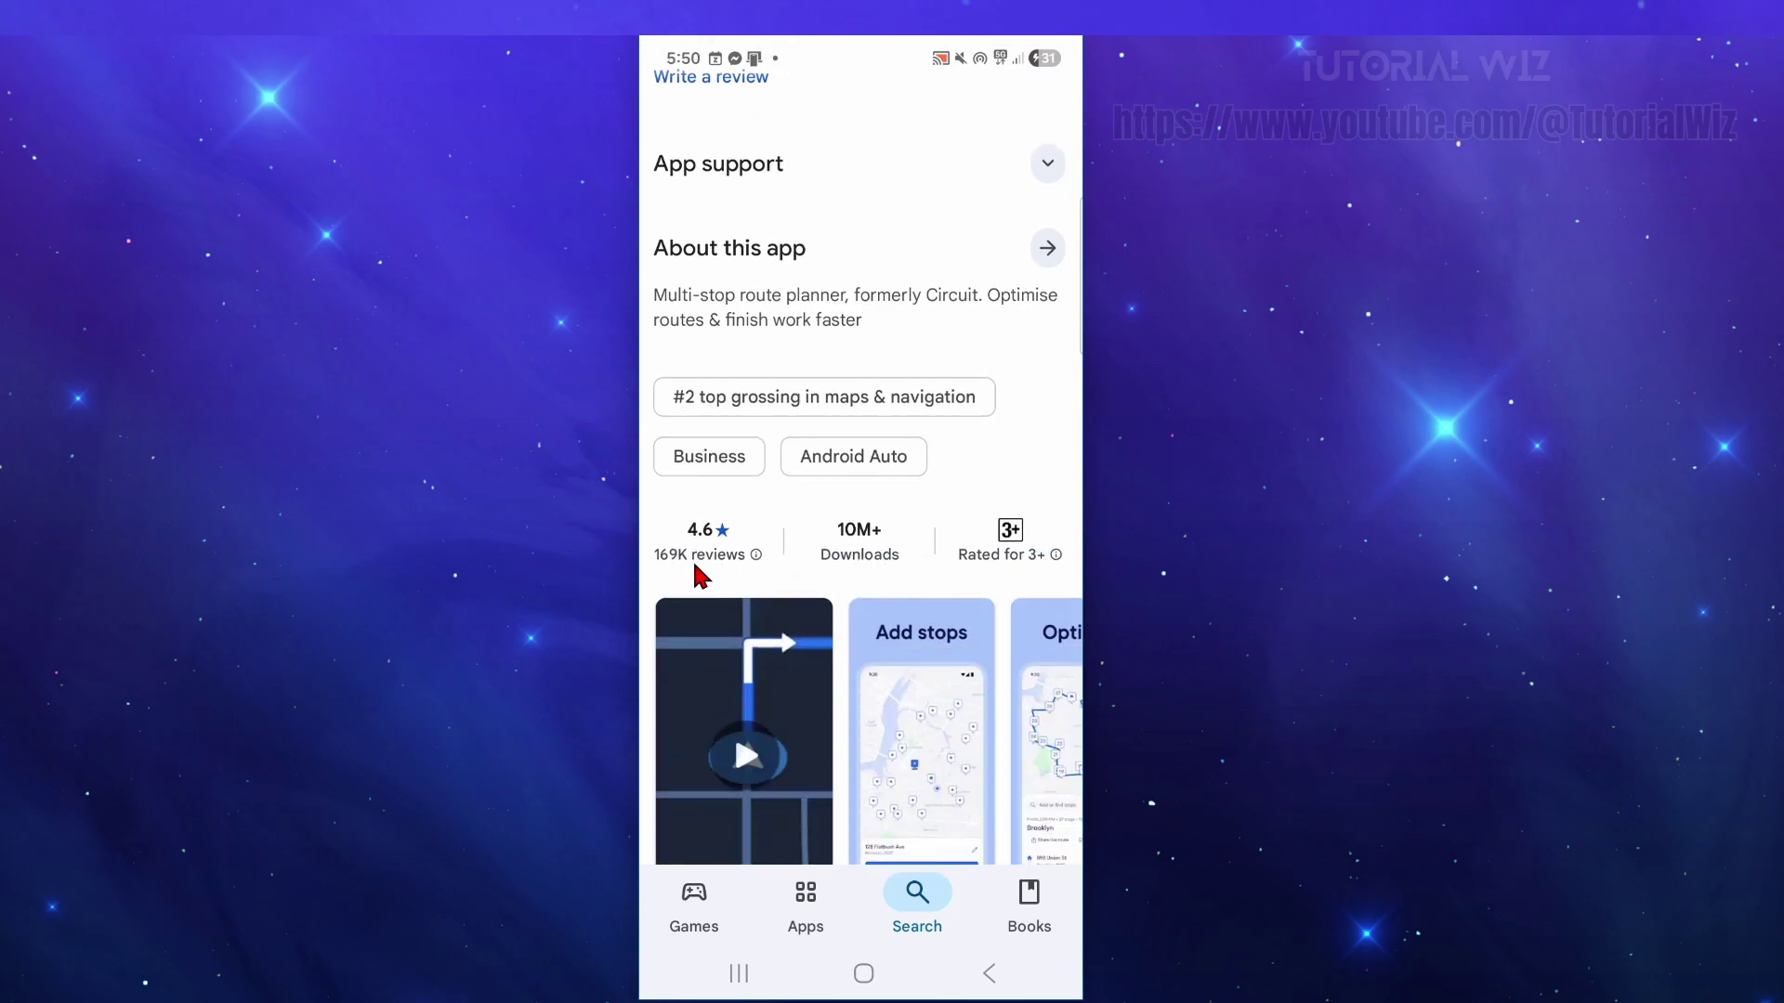
scroll(867, 567, "up", 6)
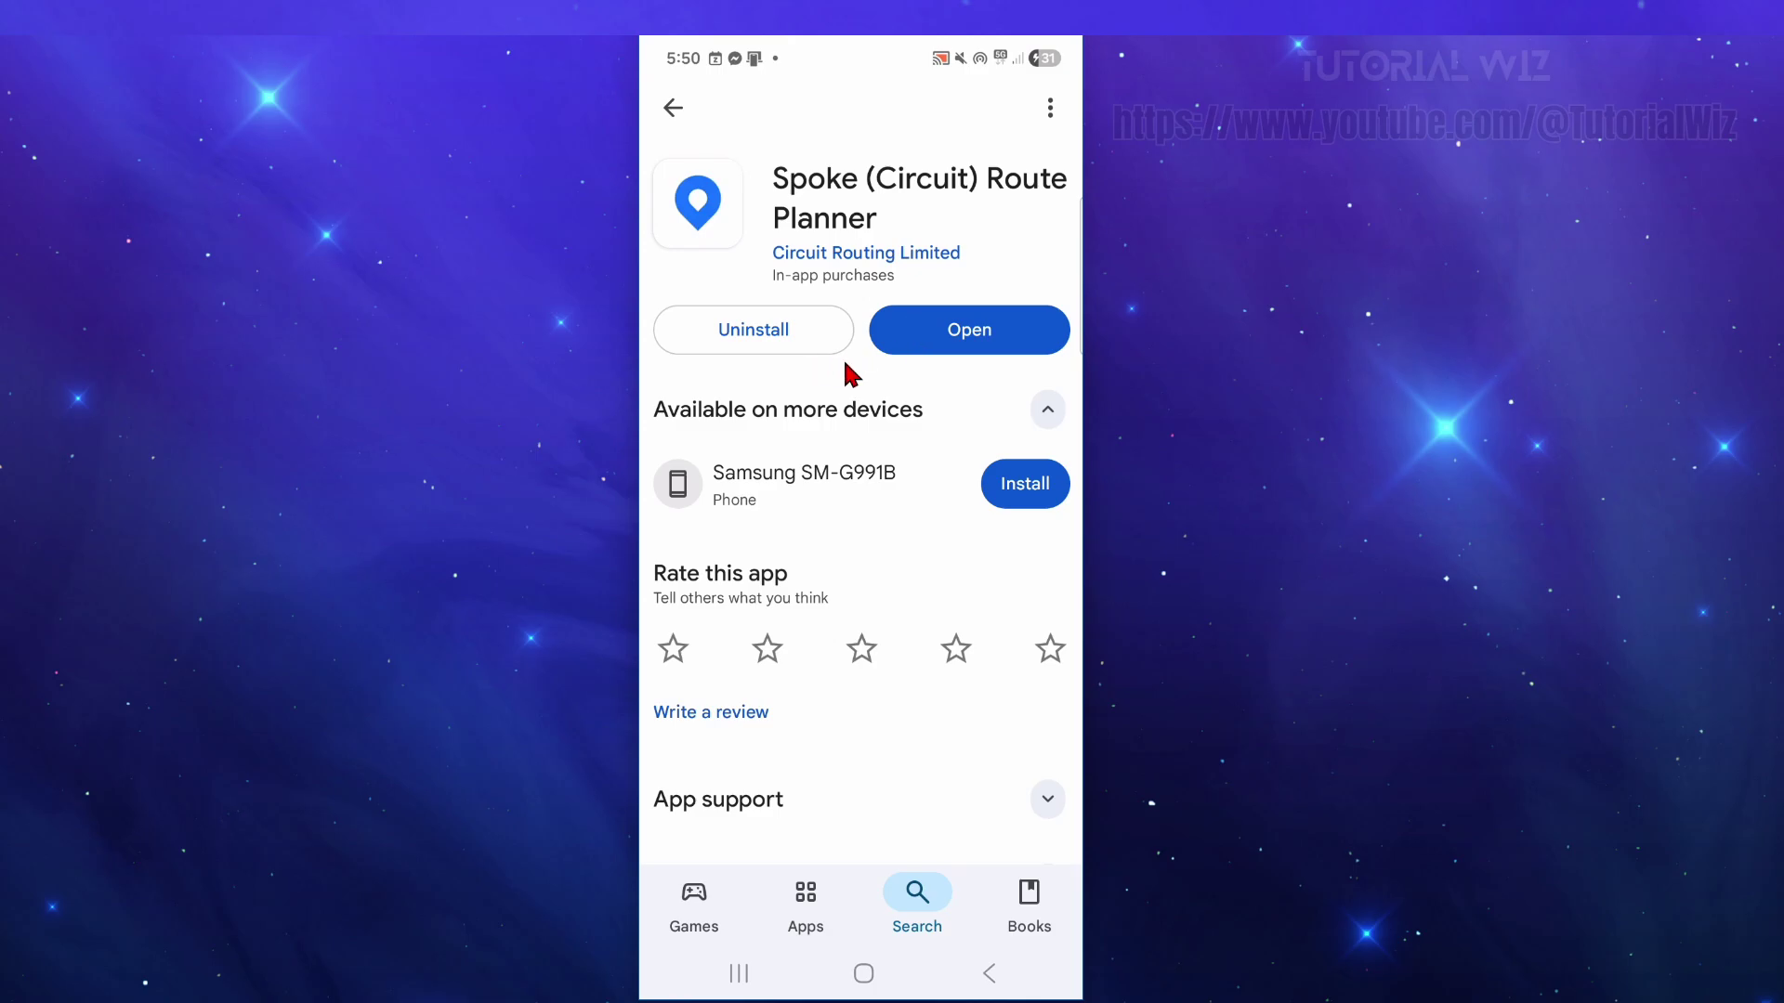
left_click(961, 336)
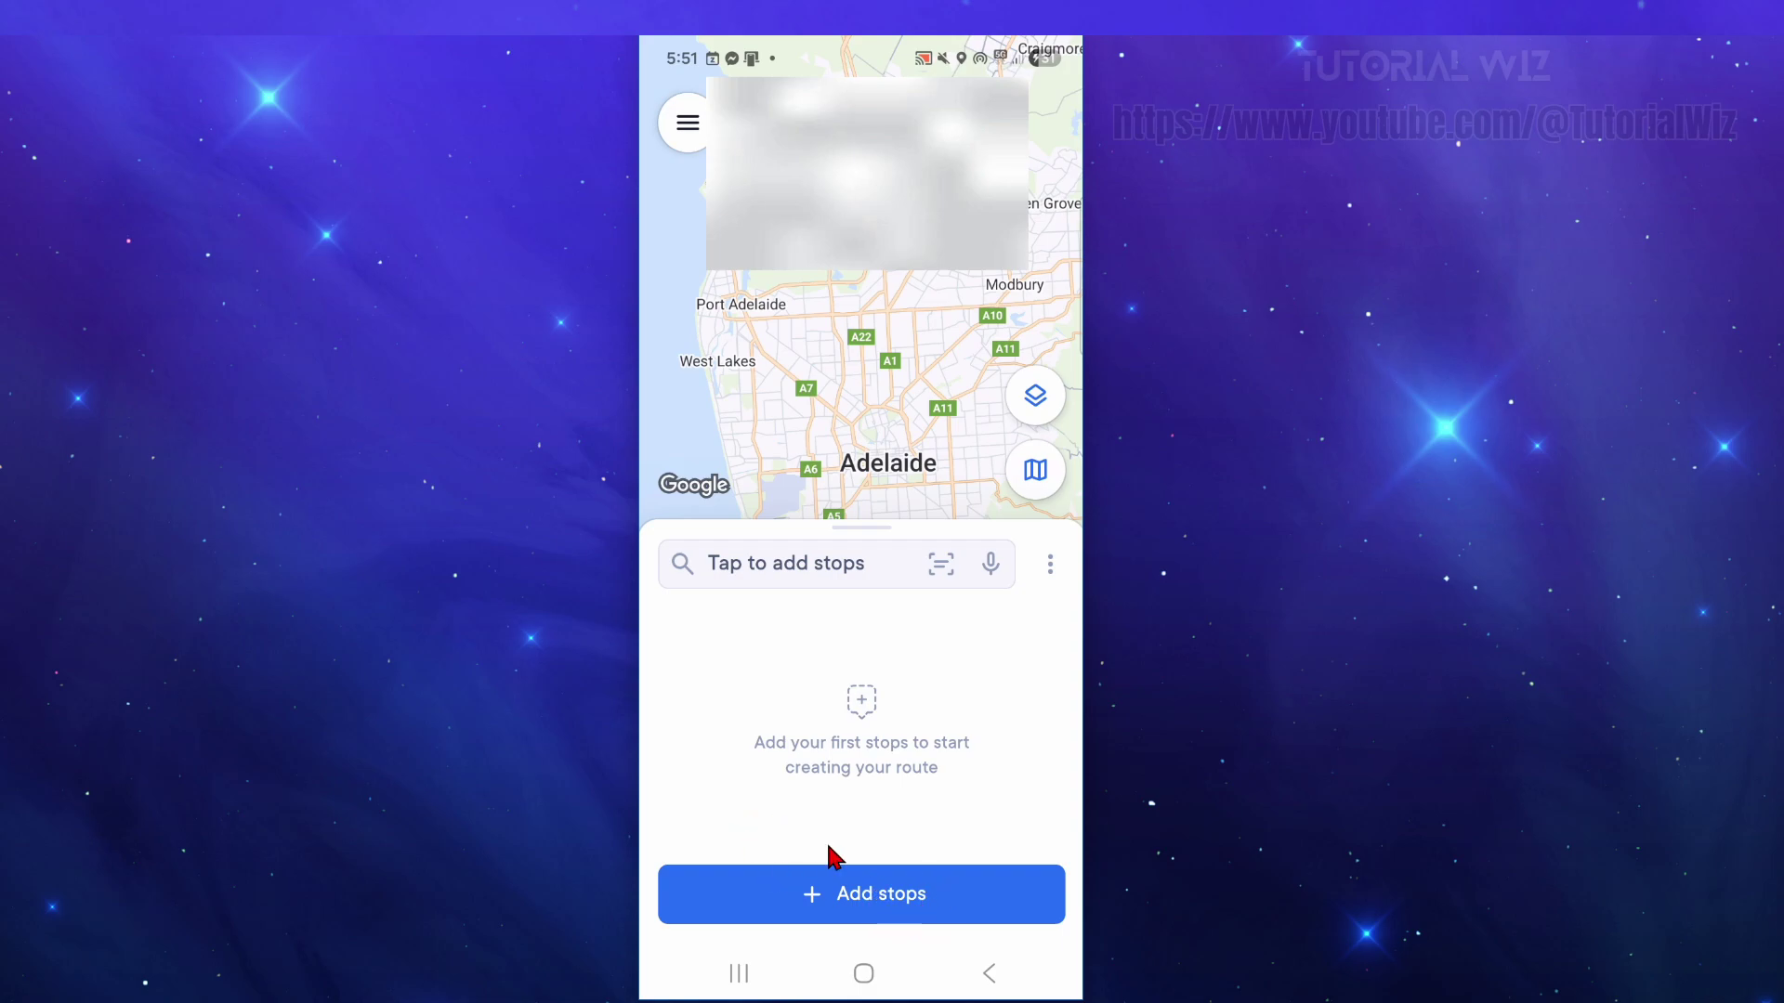
left_click(887, 911)
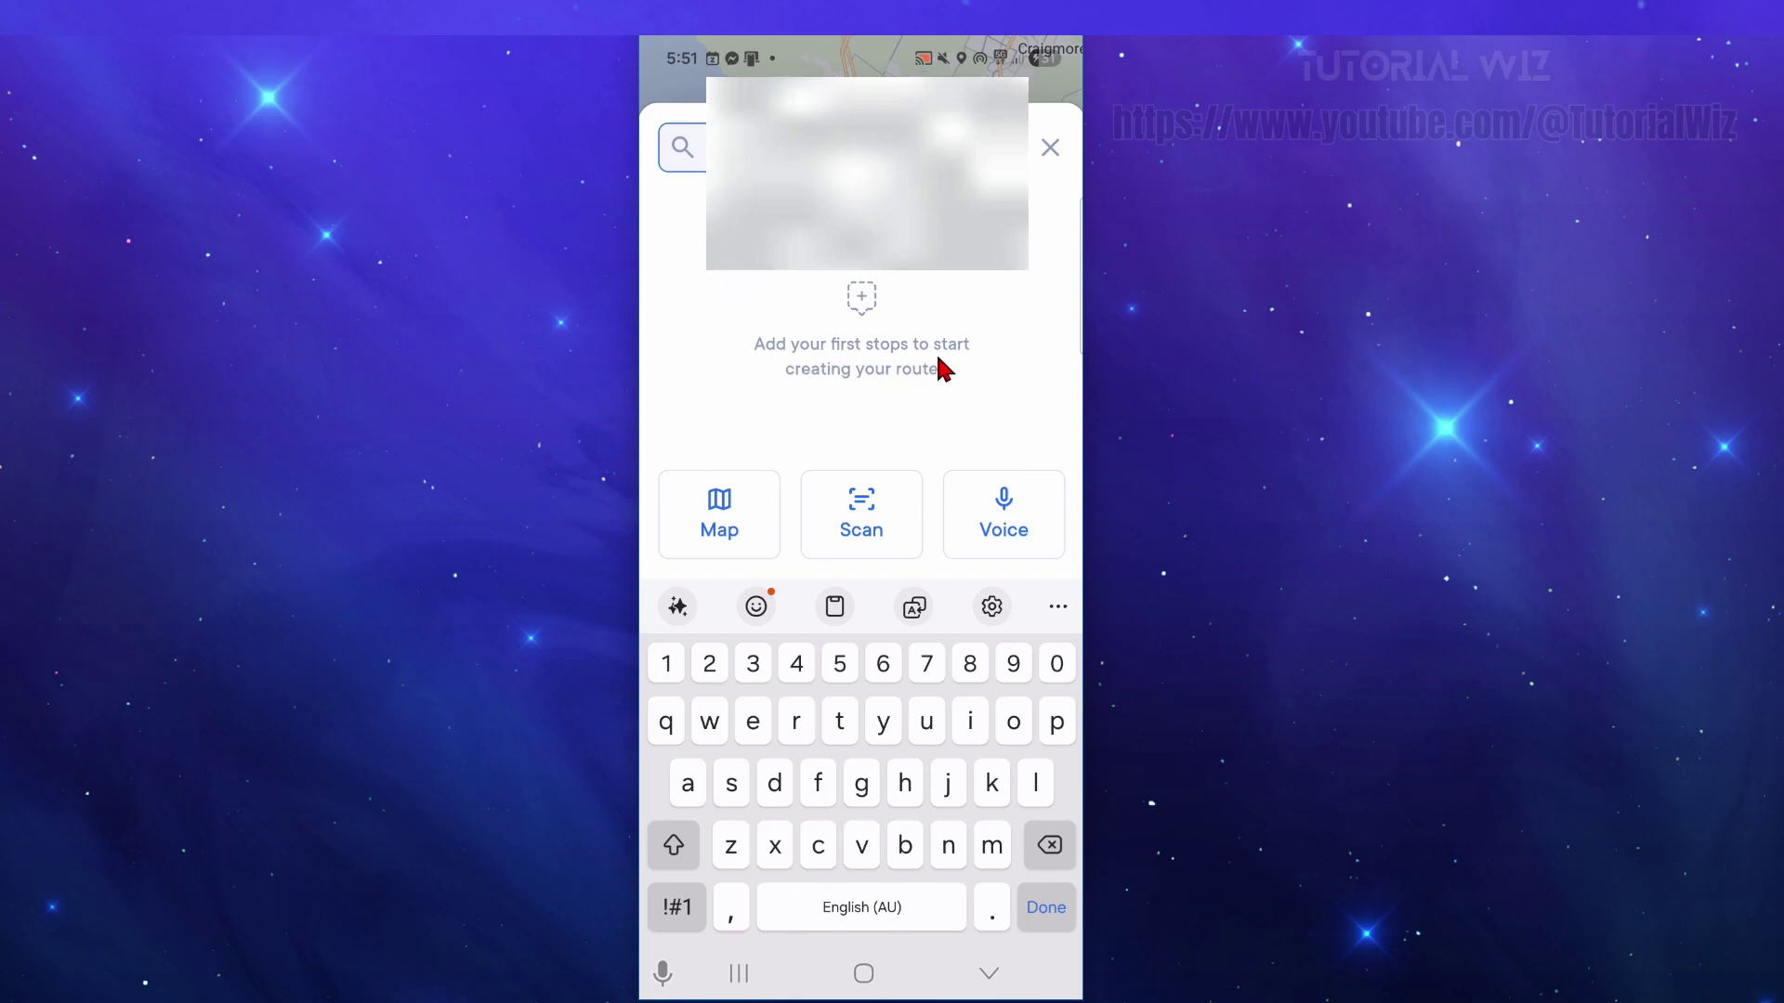
- Search 'henley', add Henley Square on Seaview Road as a stop, and go to its Package finder
type("henley")
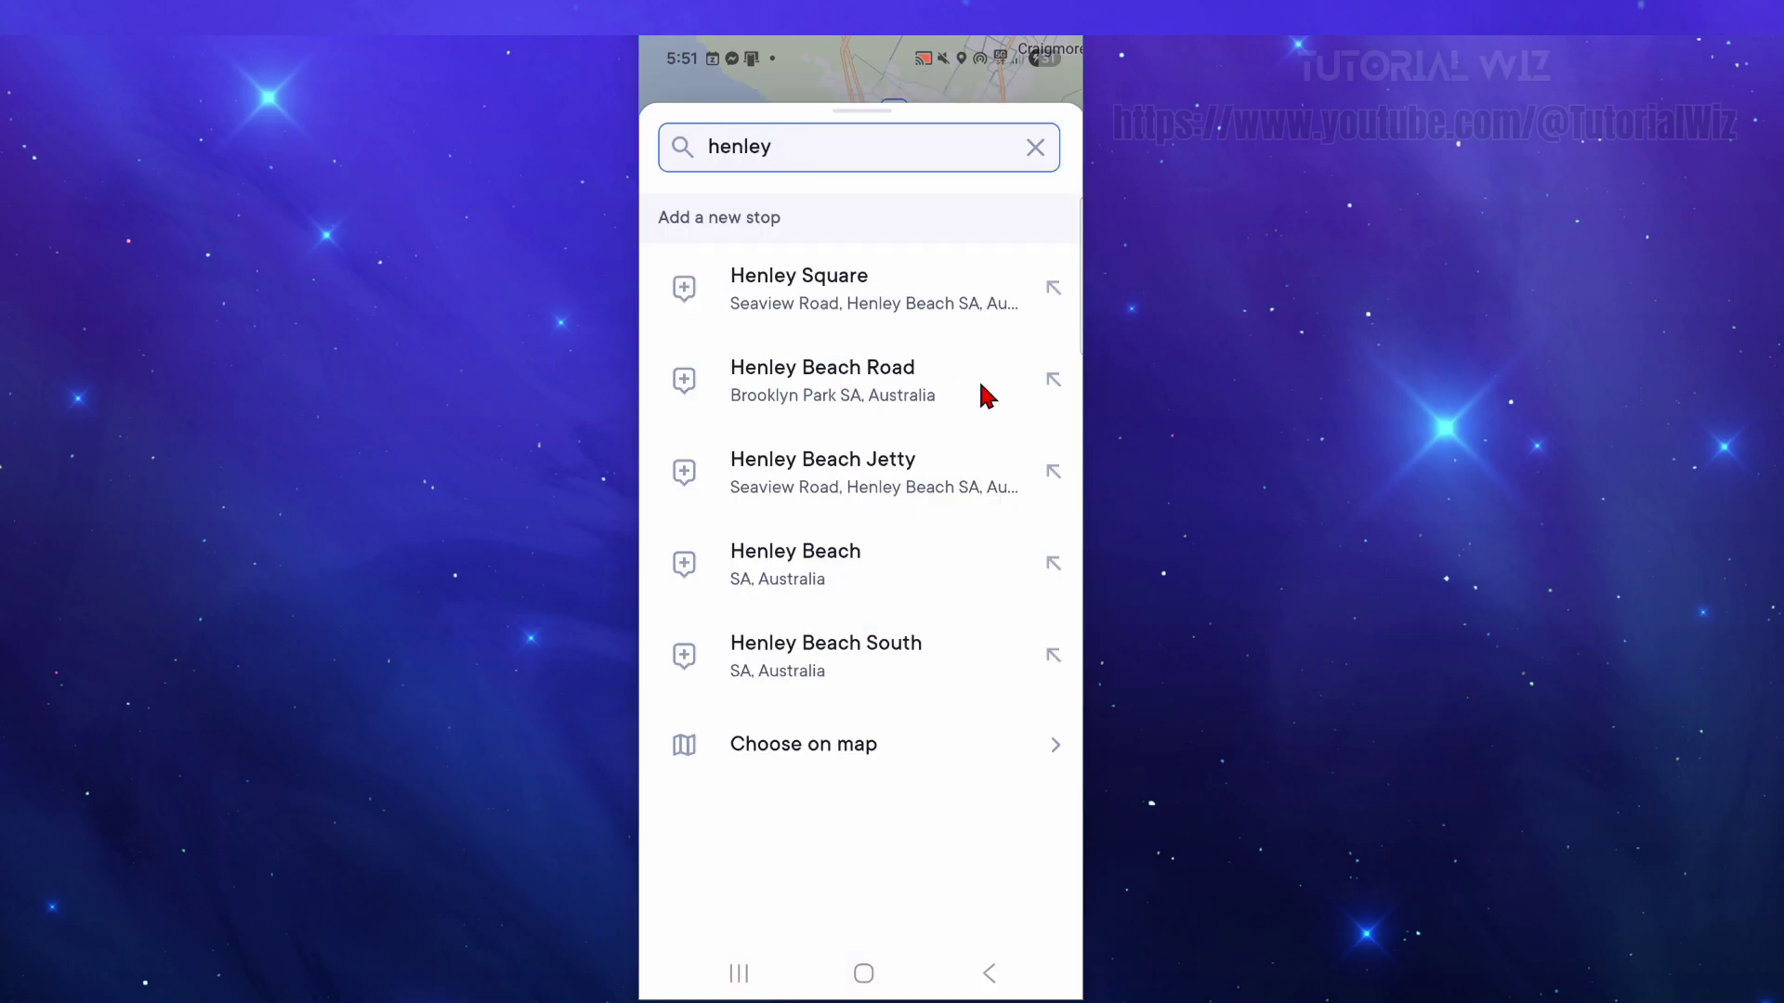
left_click(817, 298)
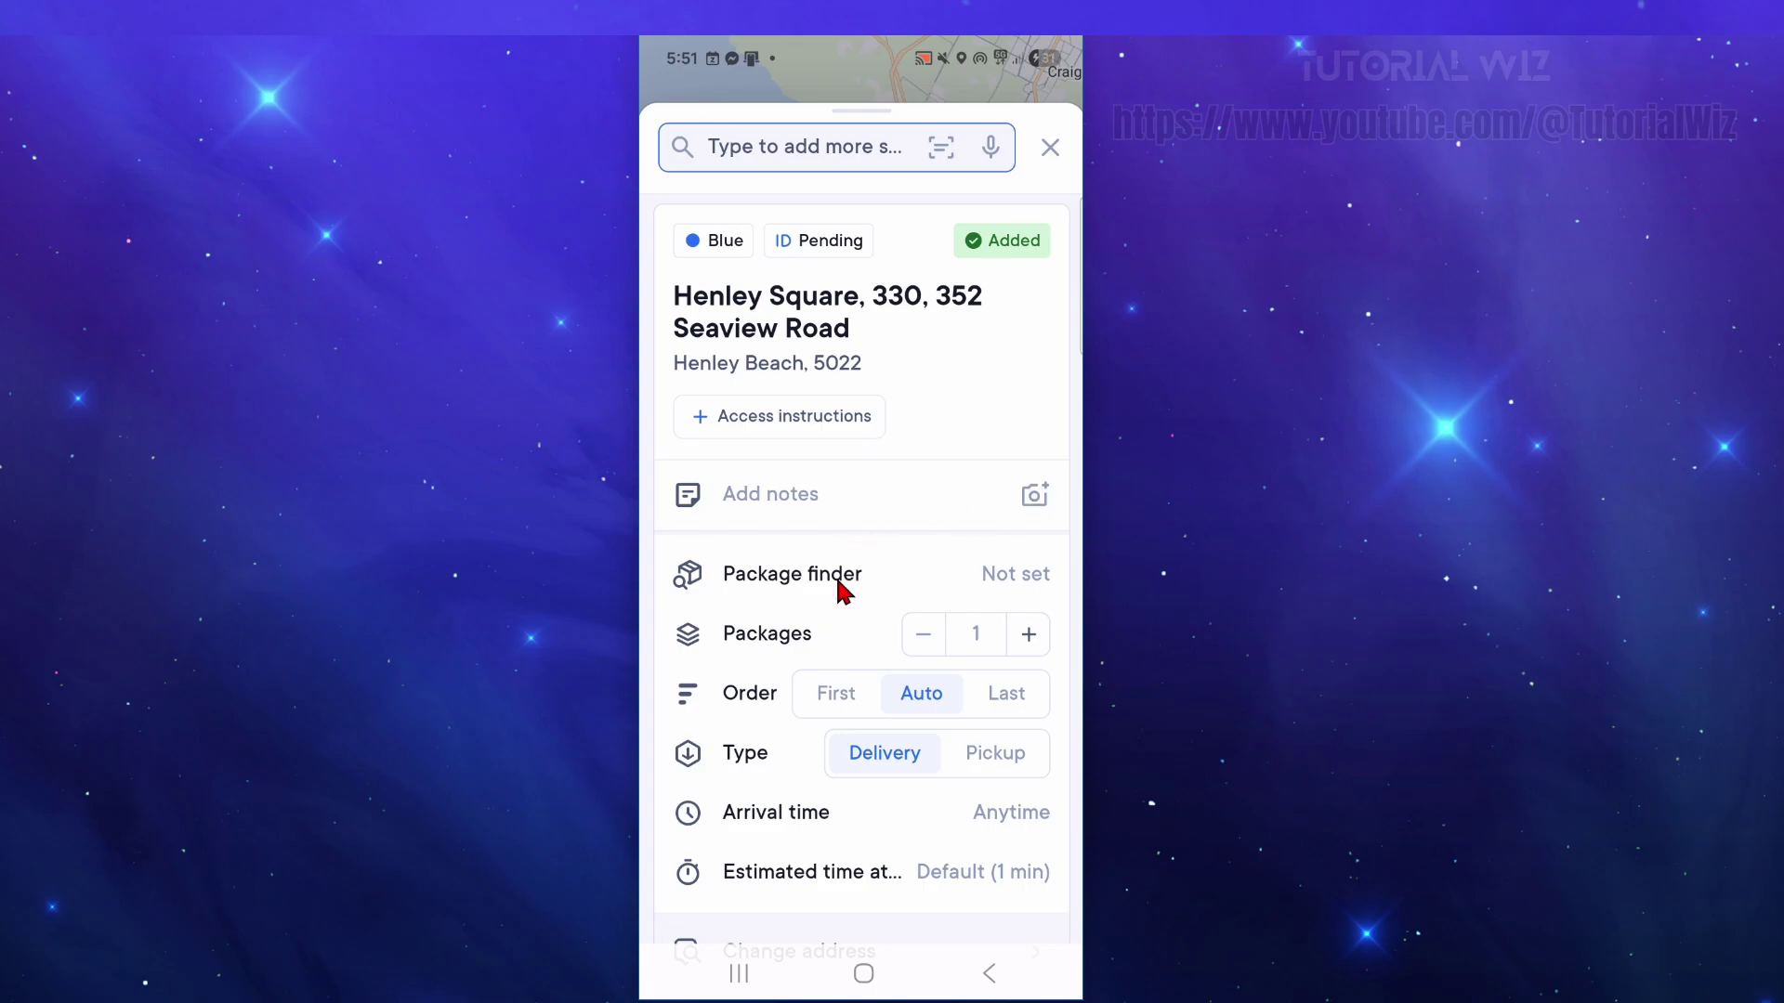
scroll(836, 589, "down", 3)
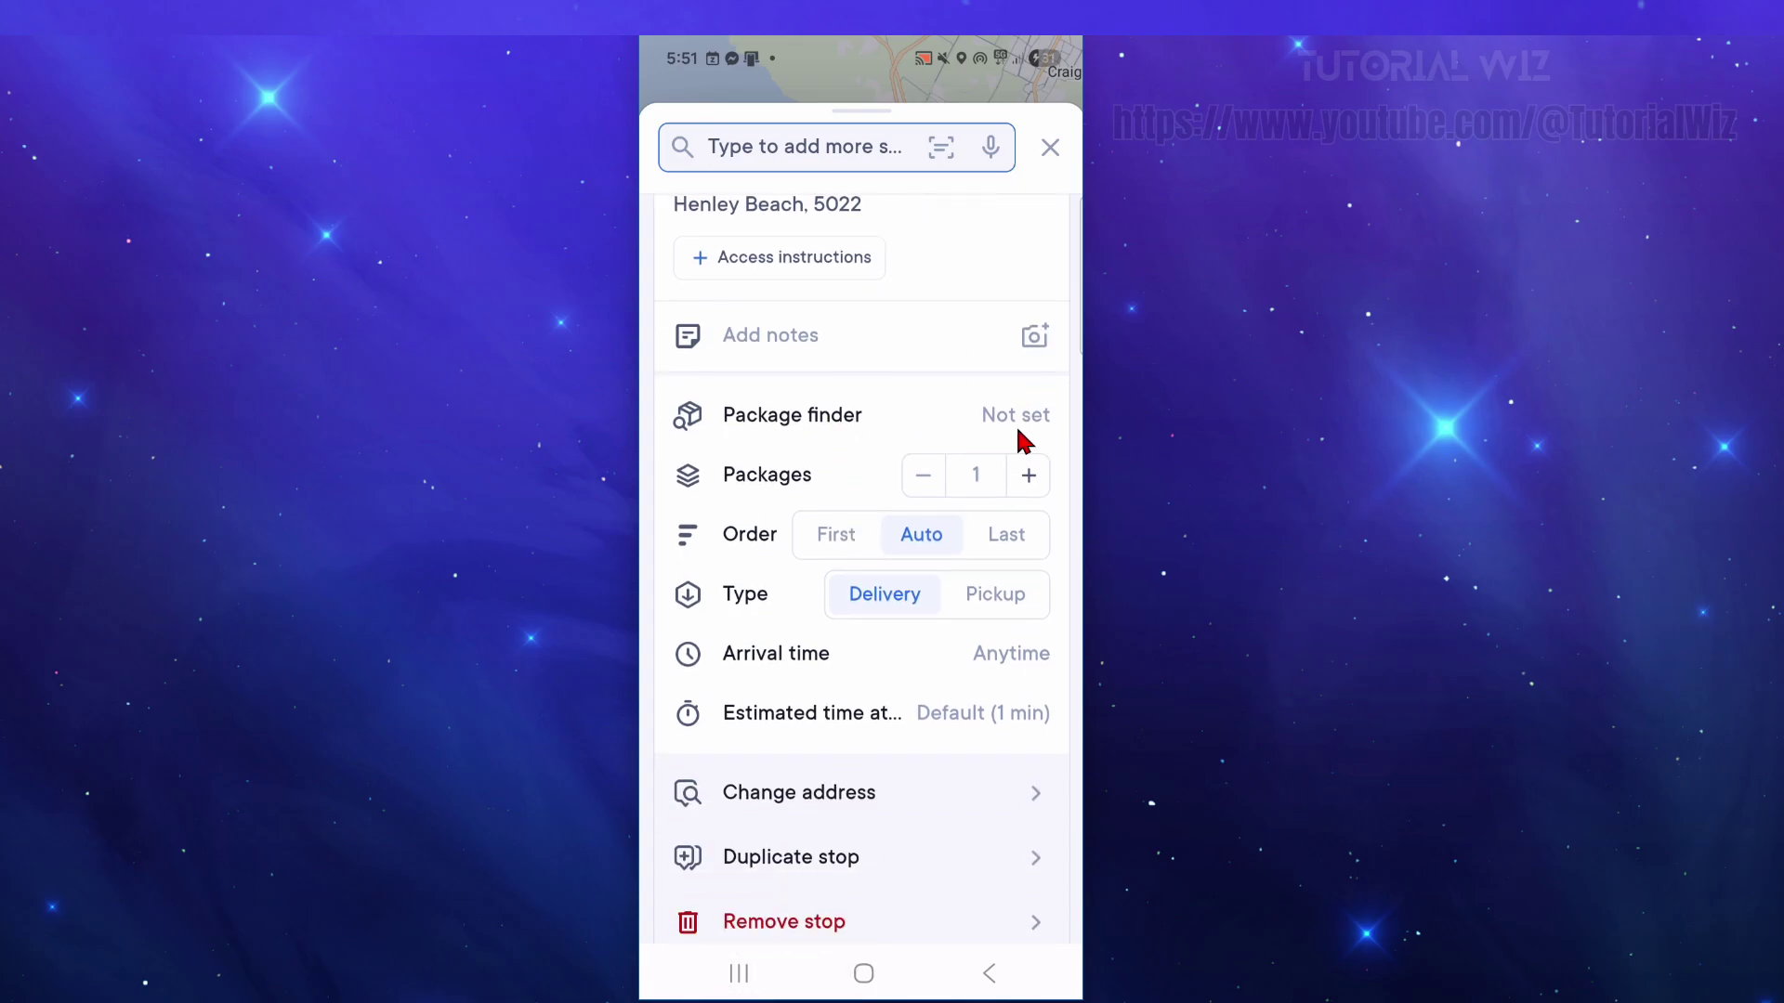
left_click(1022, 435)
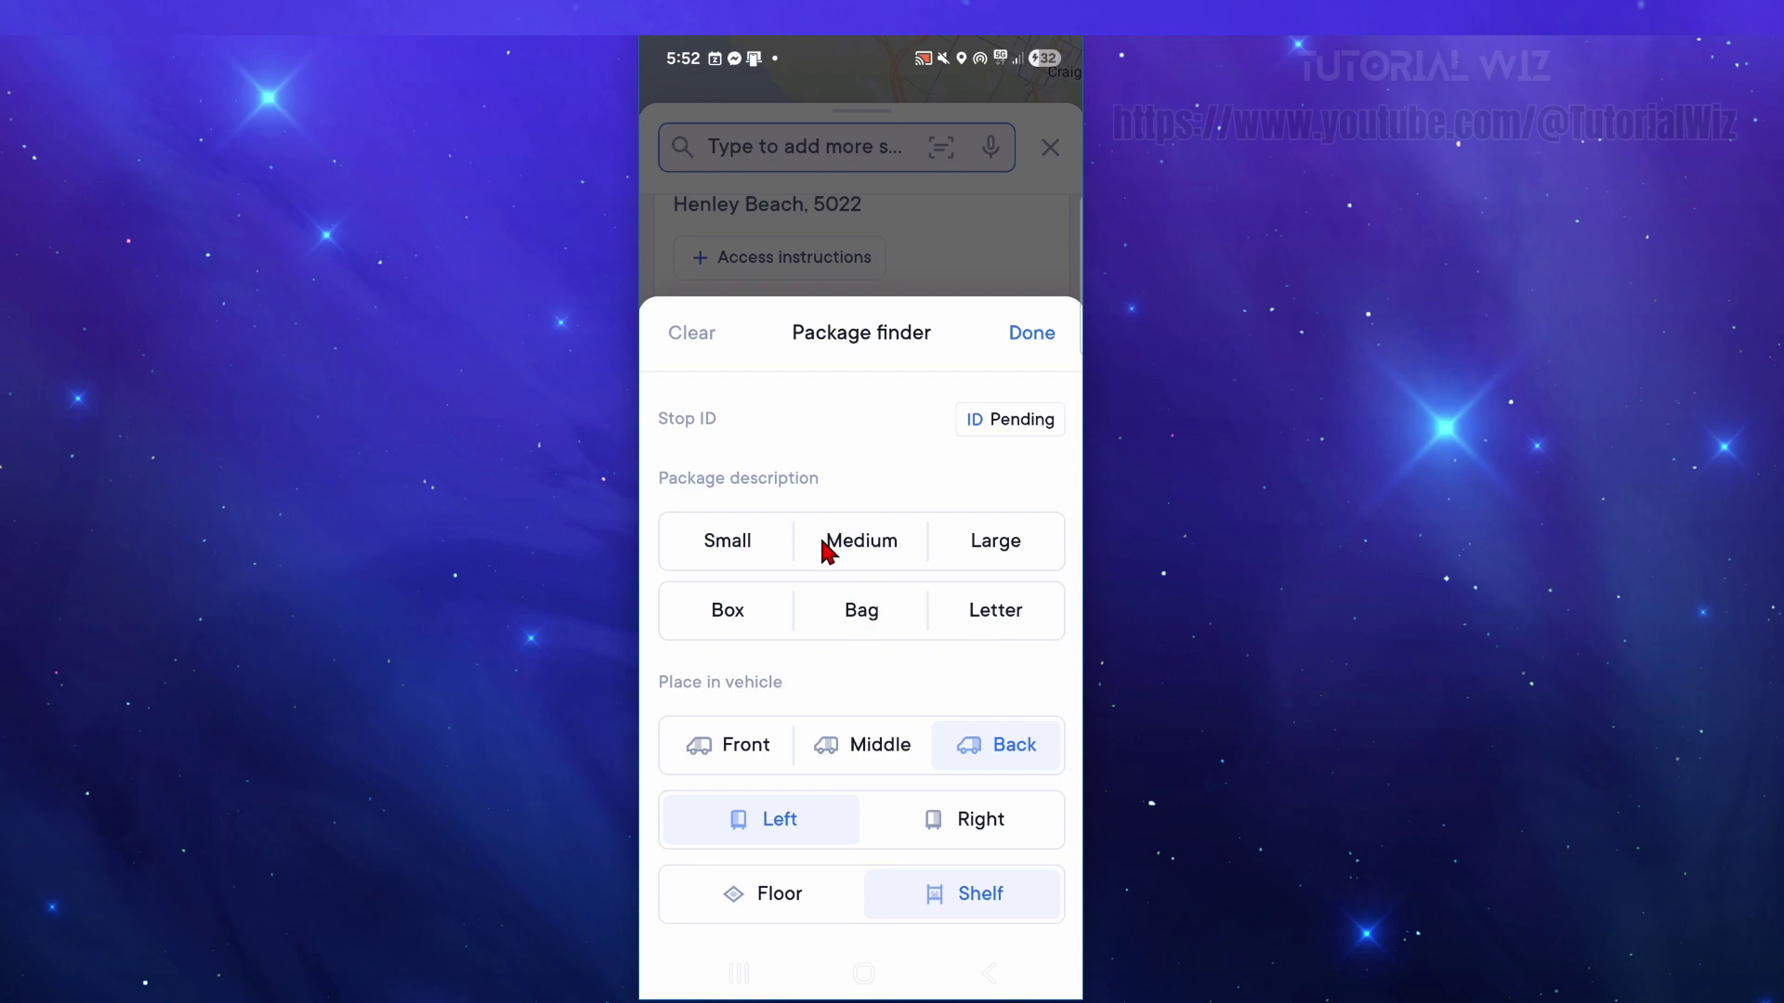
- Set the package to Medium, stored on the Back, Right, Shelf, and save it
left_click(883, 551)
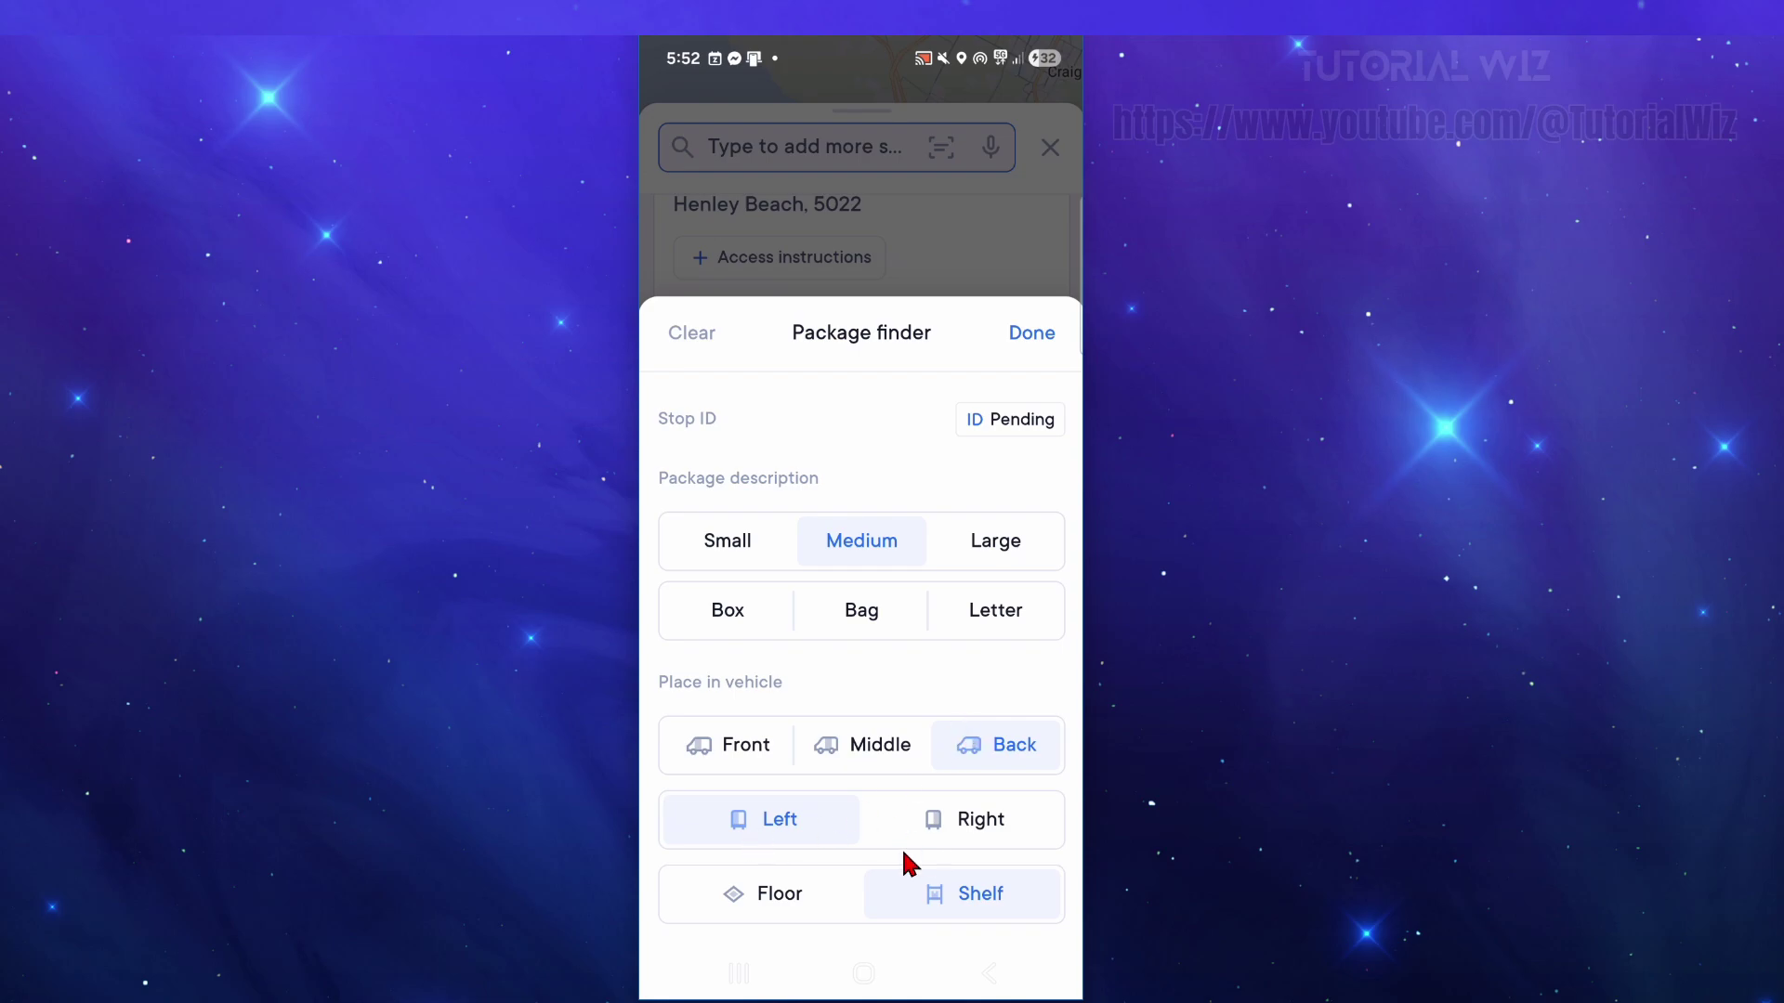
left_click(966, 822)
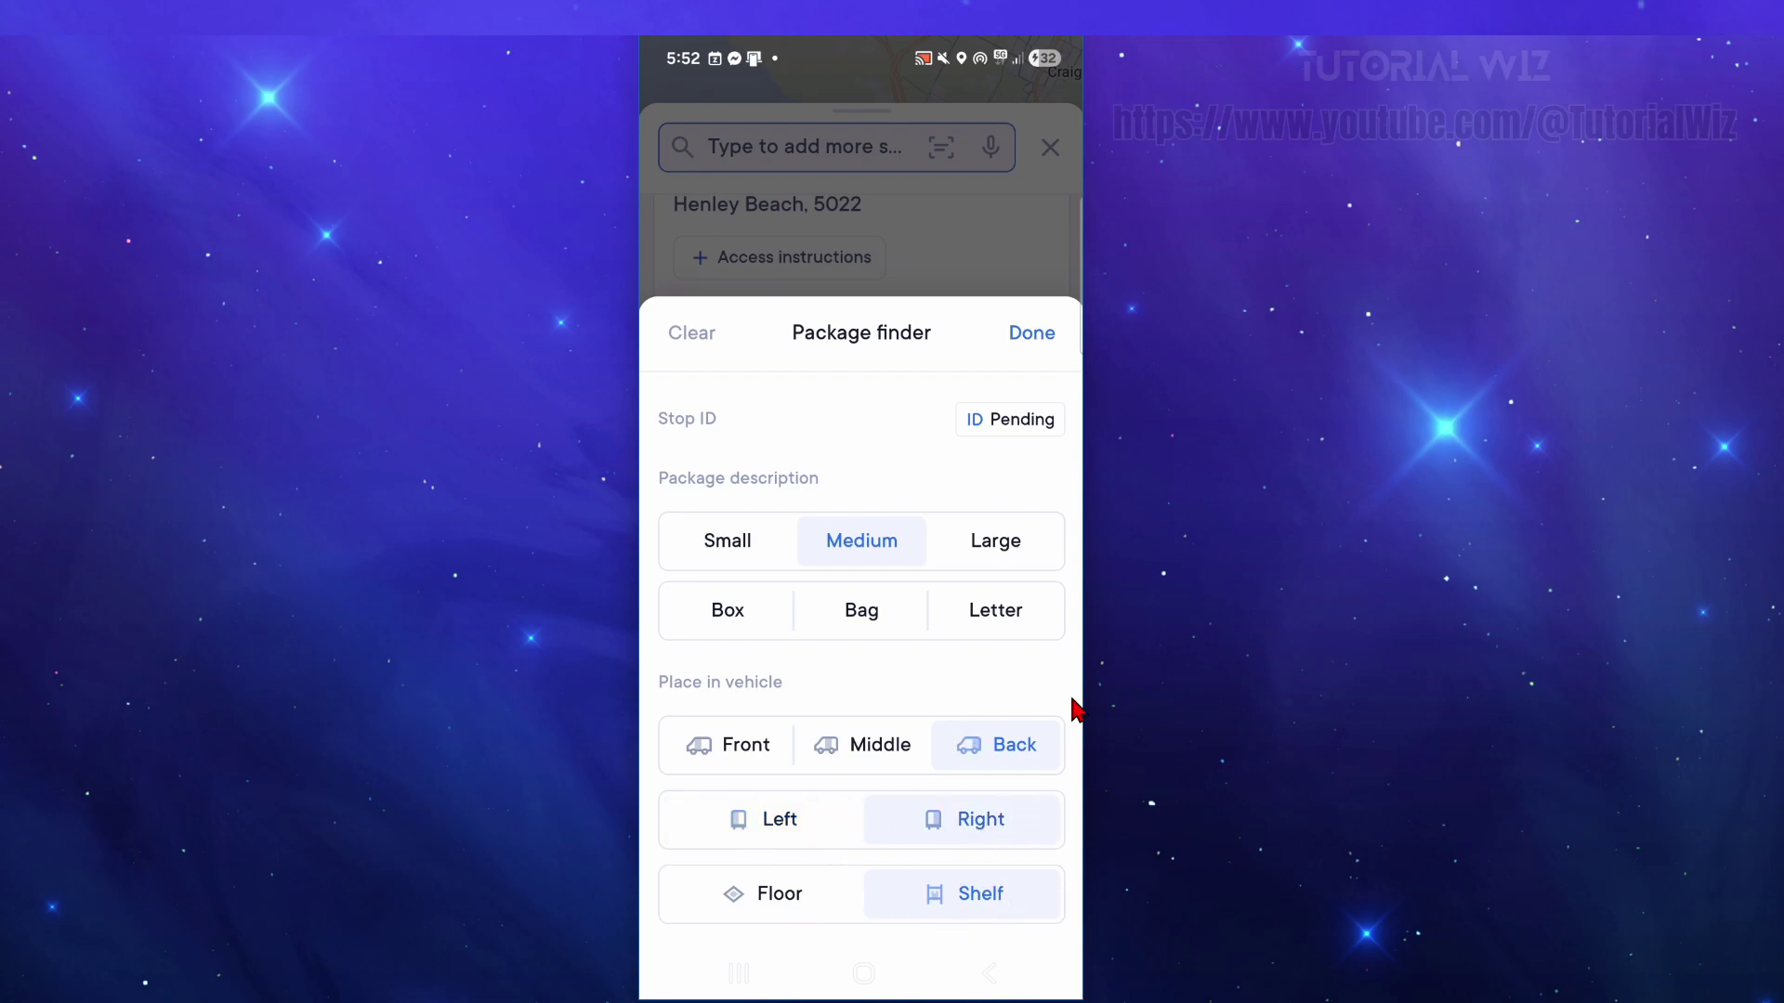
left_click(1018, 333)
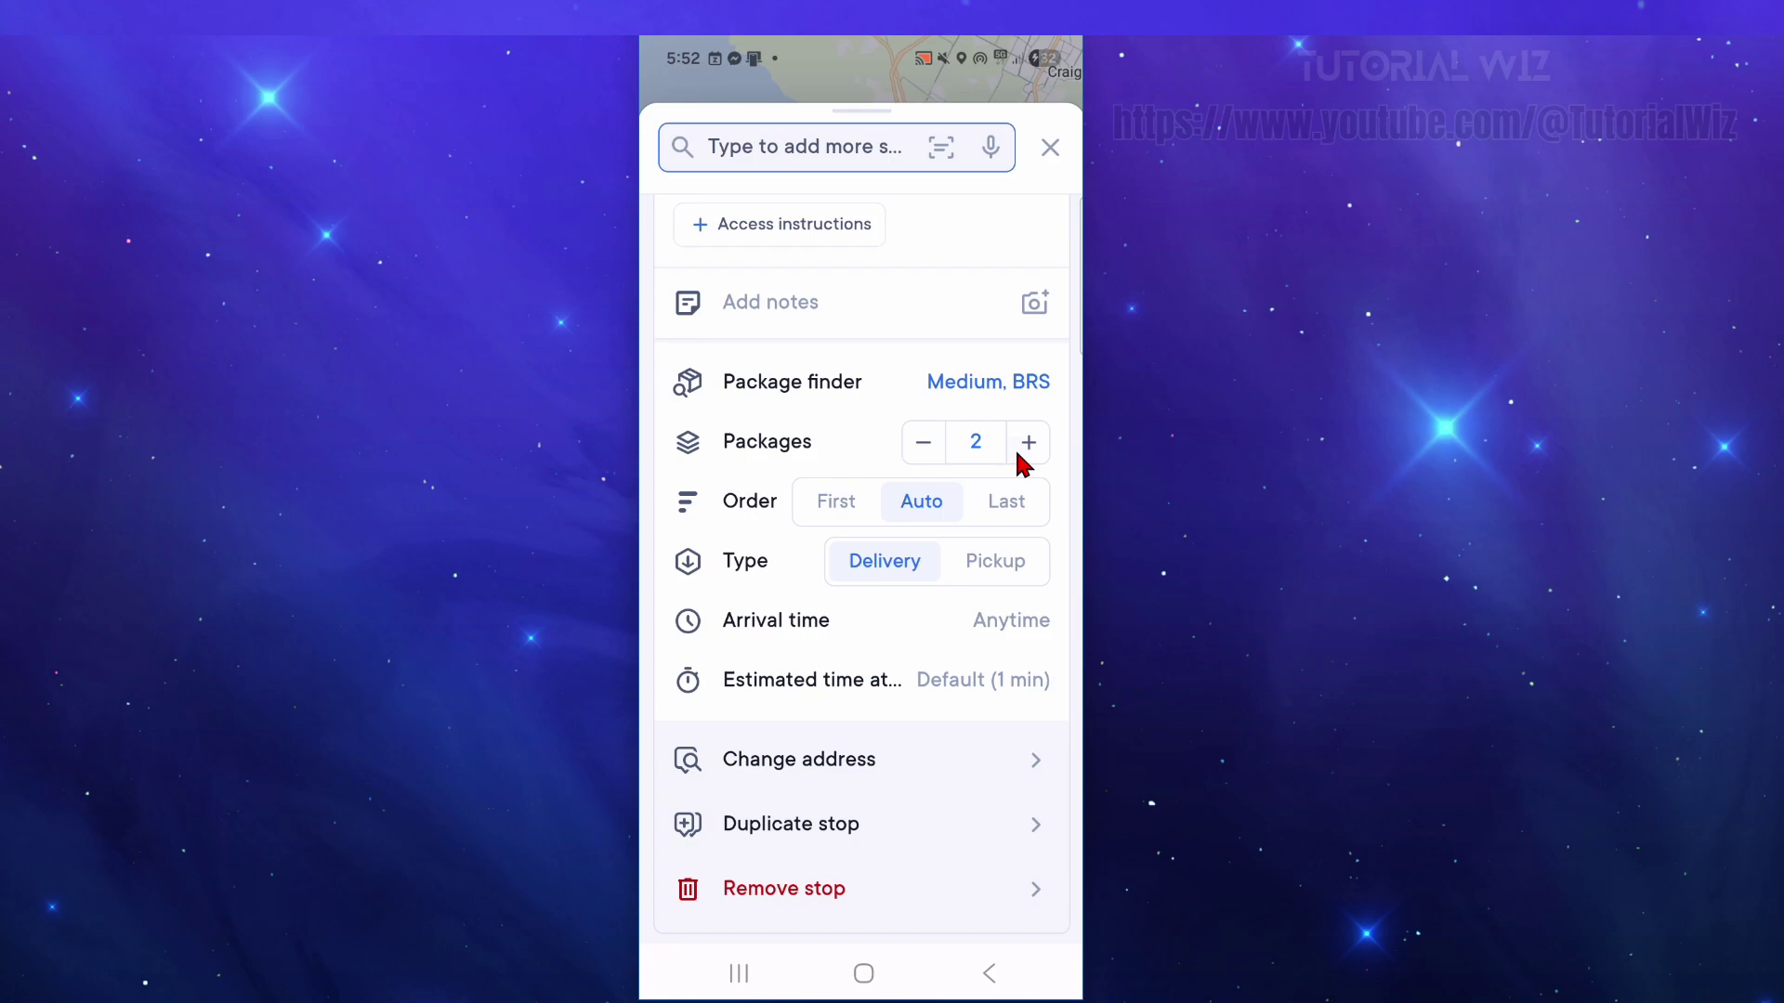
- Set the stop's package count to 2
left_click(923, 442)
left_click(1028, 443)
left_click(1029, 442)
left_click(1028, 442)
left_click(1028, 443)
left_click(1029, 442)
left_click(1029, 442)
left_click(923, 444)
left_click(924, 444)
left_click(924, 444)
left_click(924, 443)
left_click(924, 443)
- Set the stop order to Auto and the stop type to Pickup
left_click(850, 510)
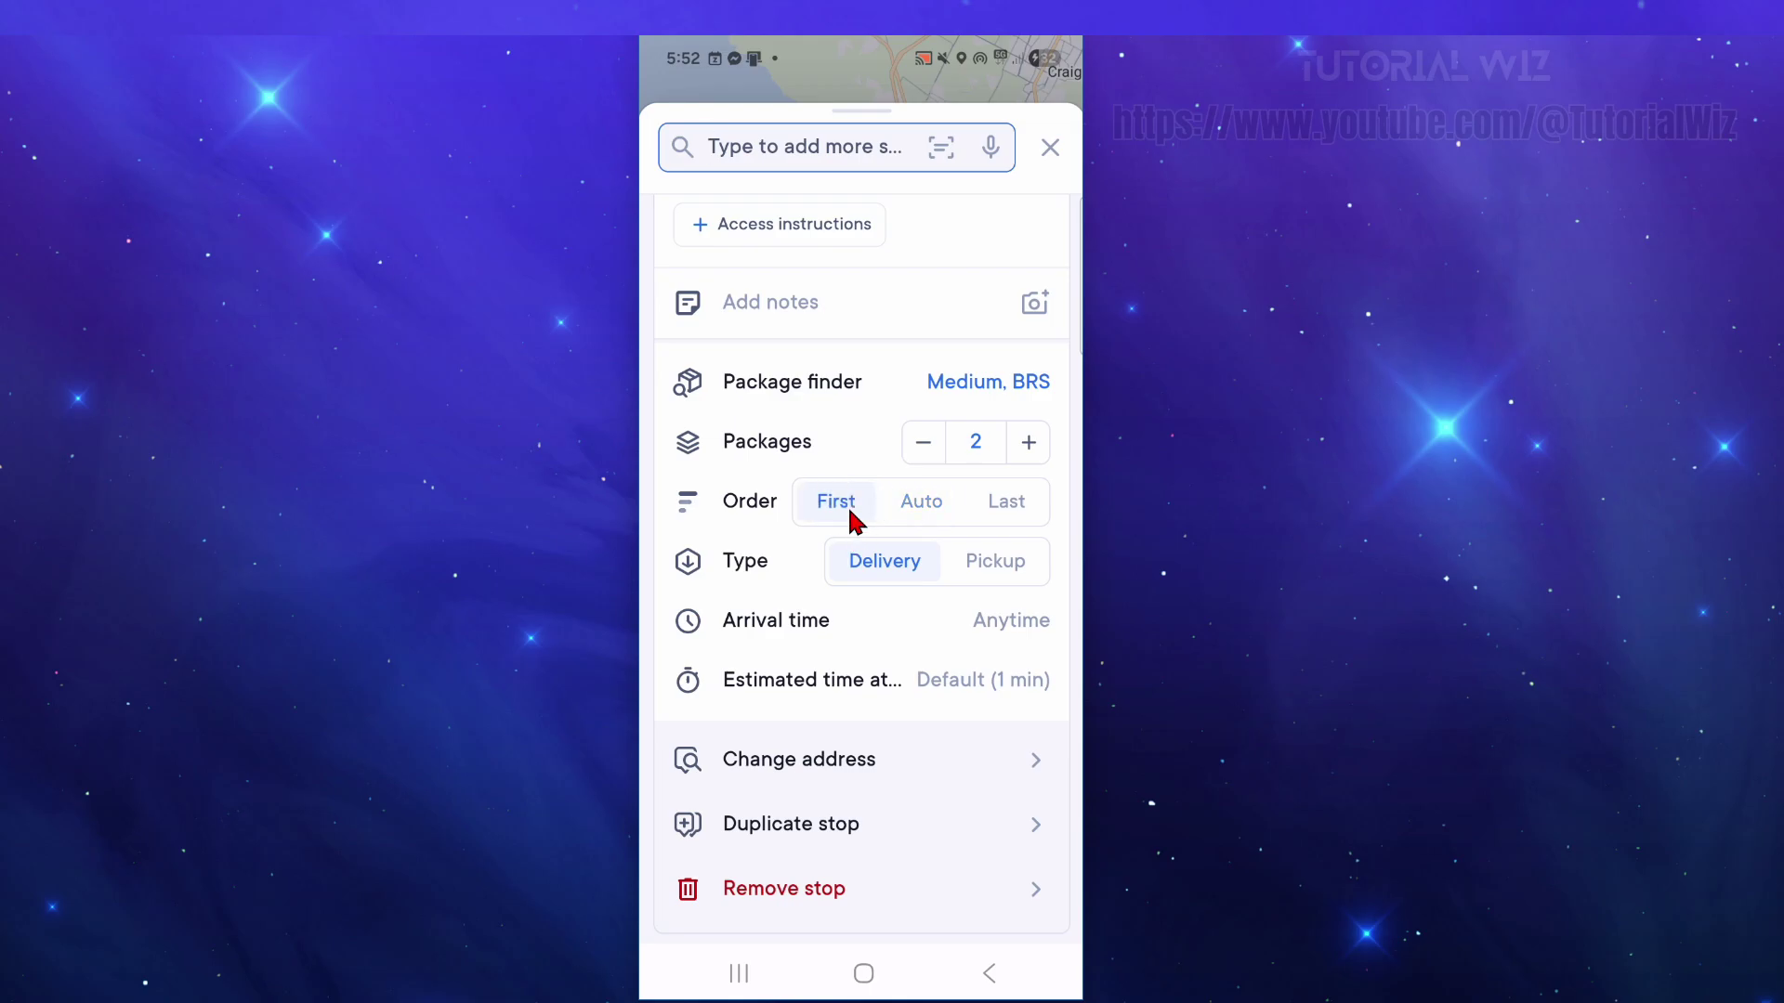
left_click(1013, 507)
left_click(896, 502)
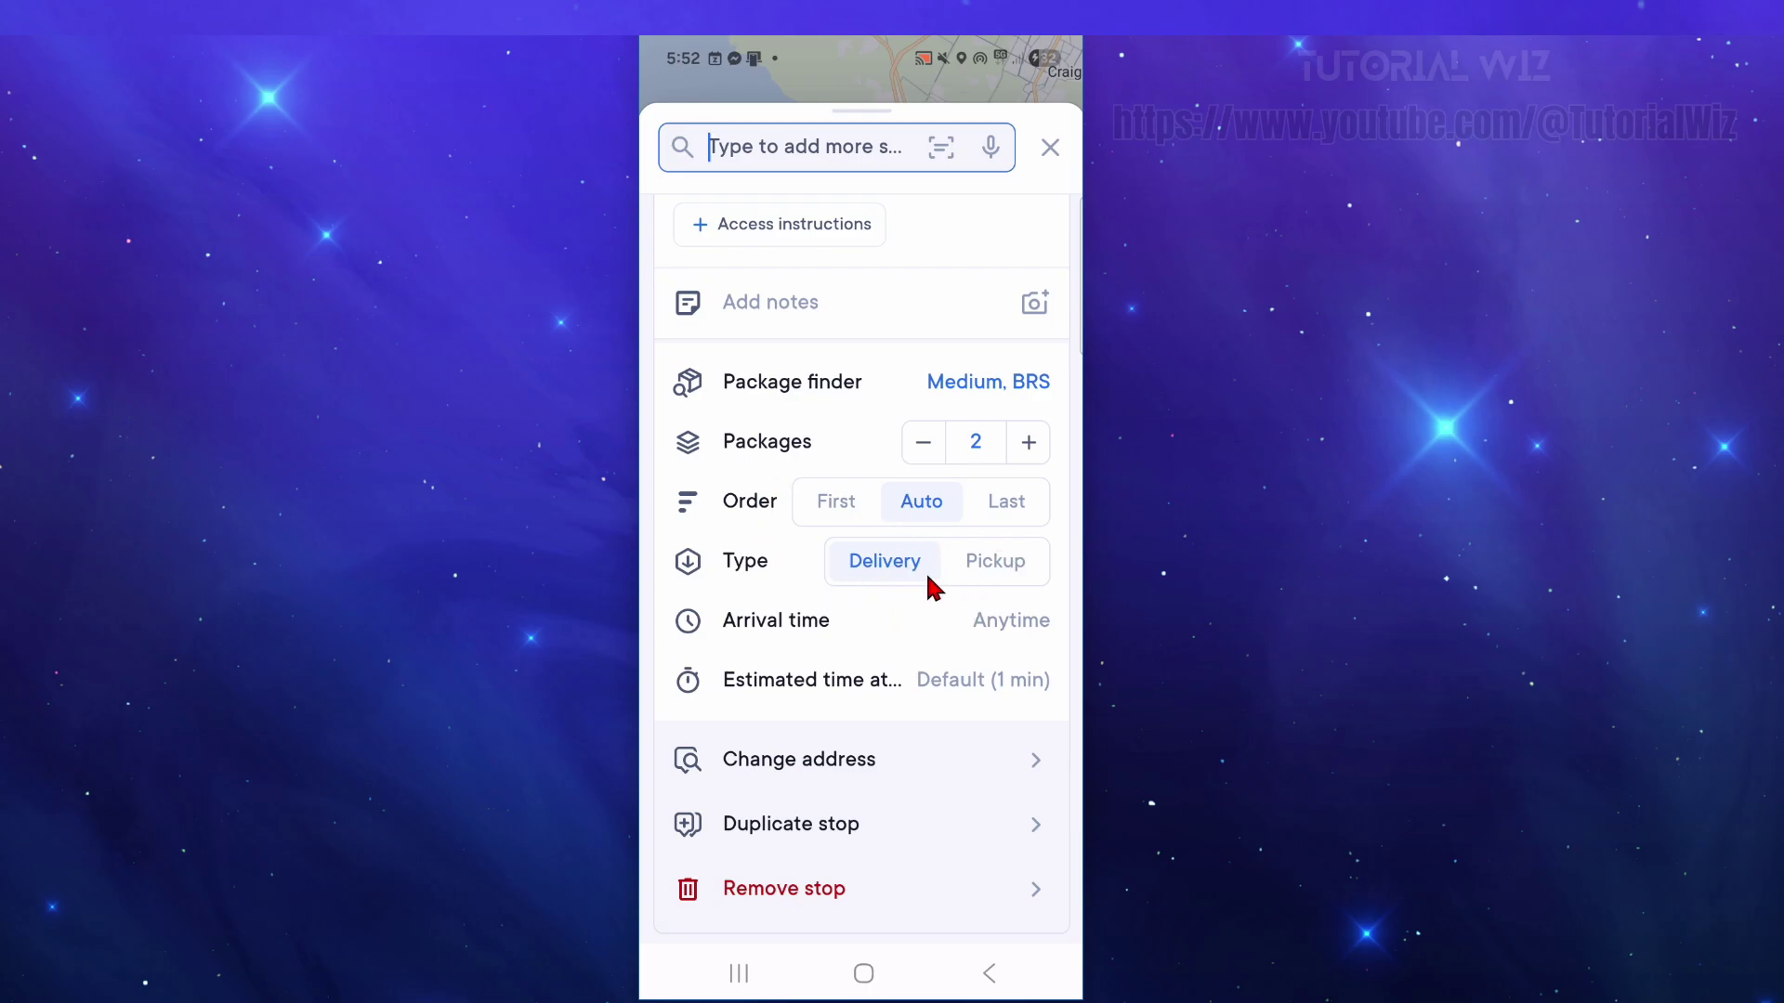
left_click(1000, 574)
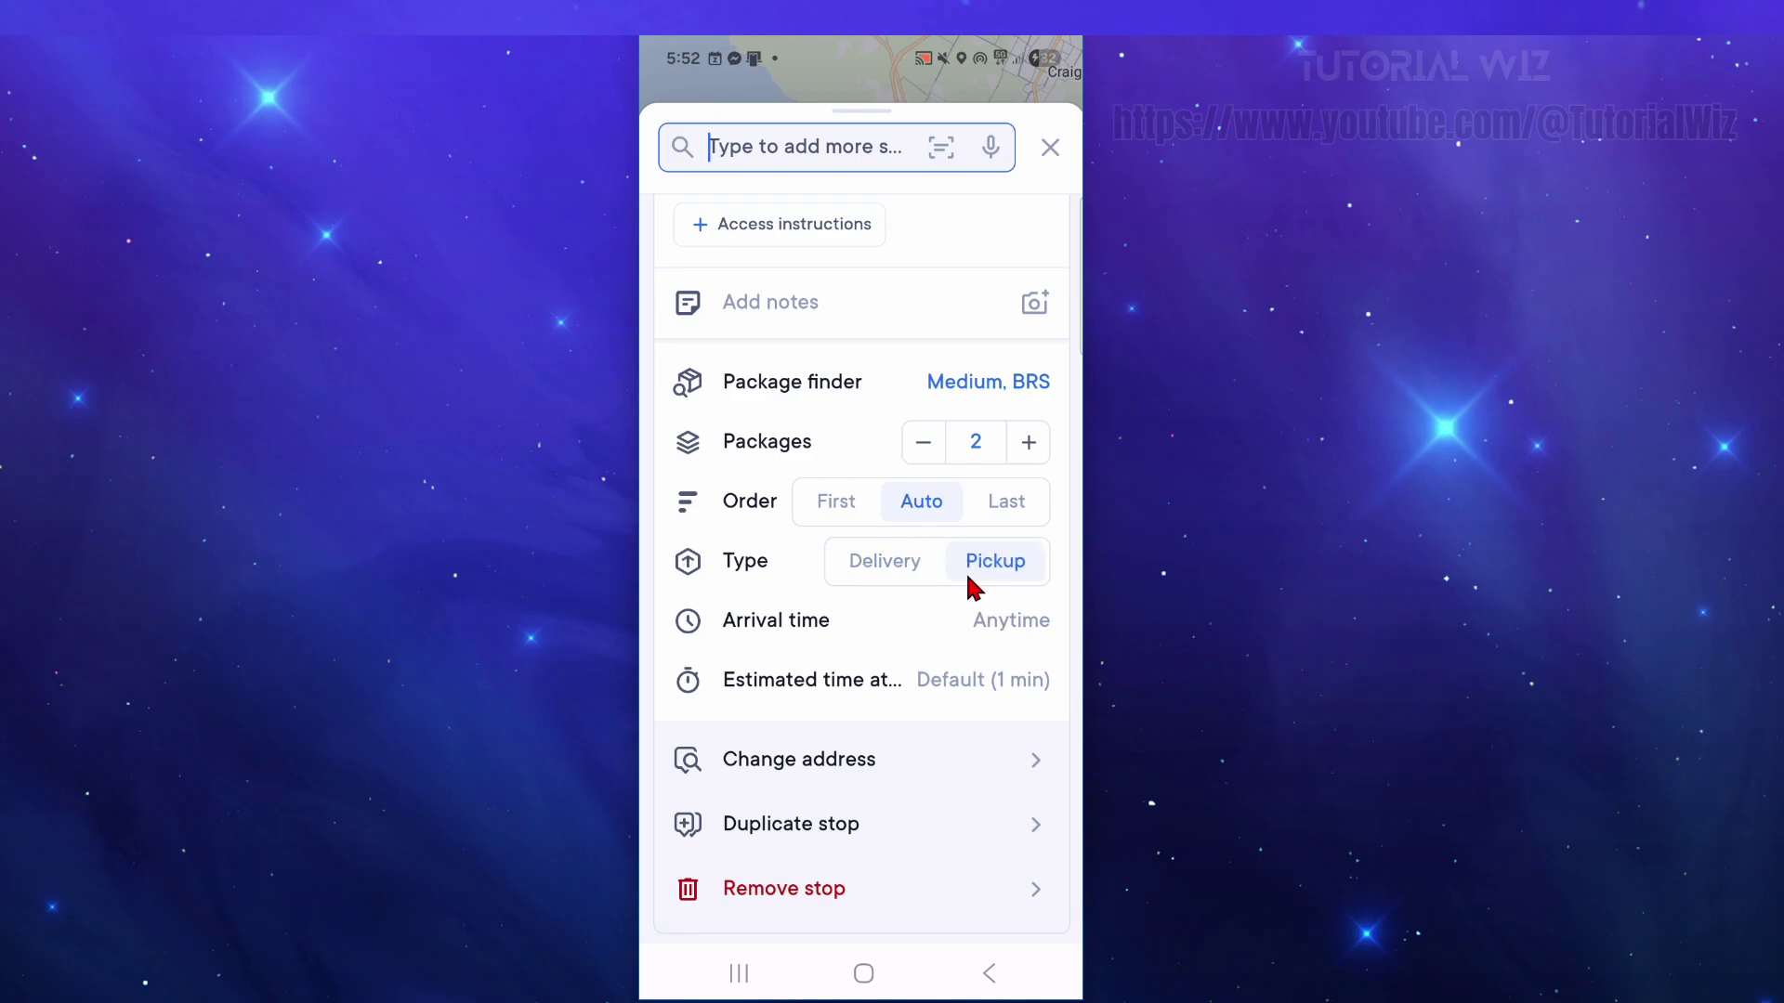
left_click(1022, 619)
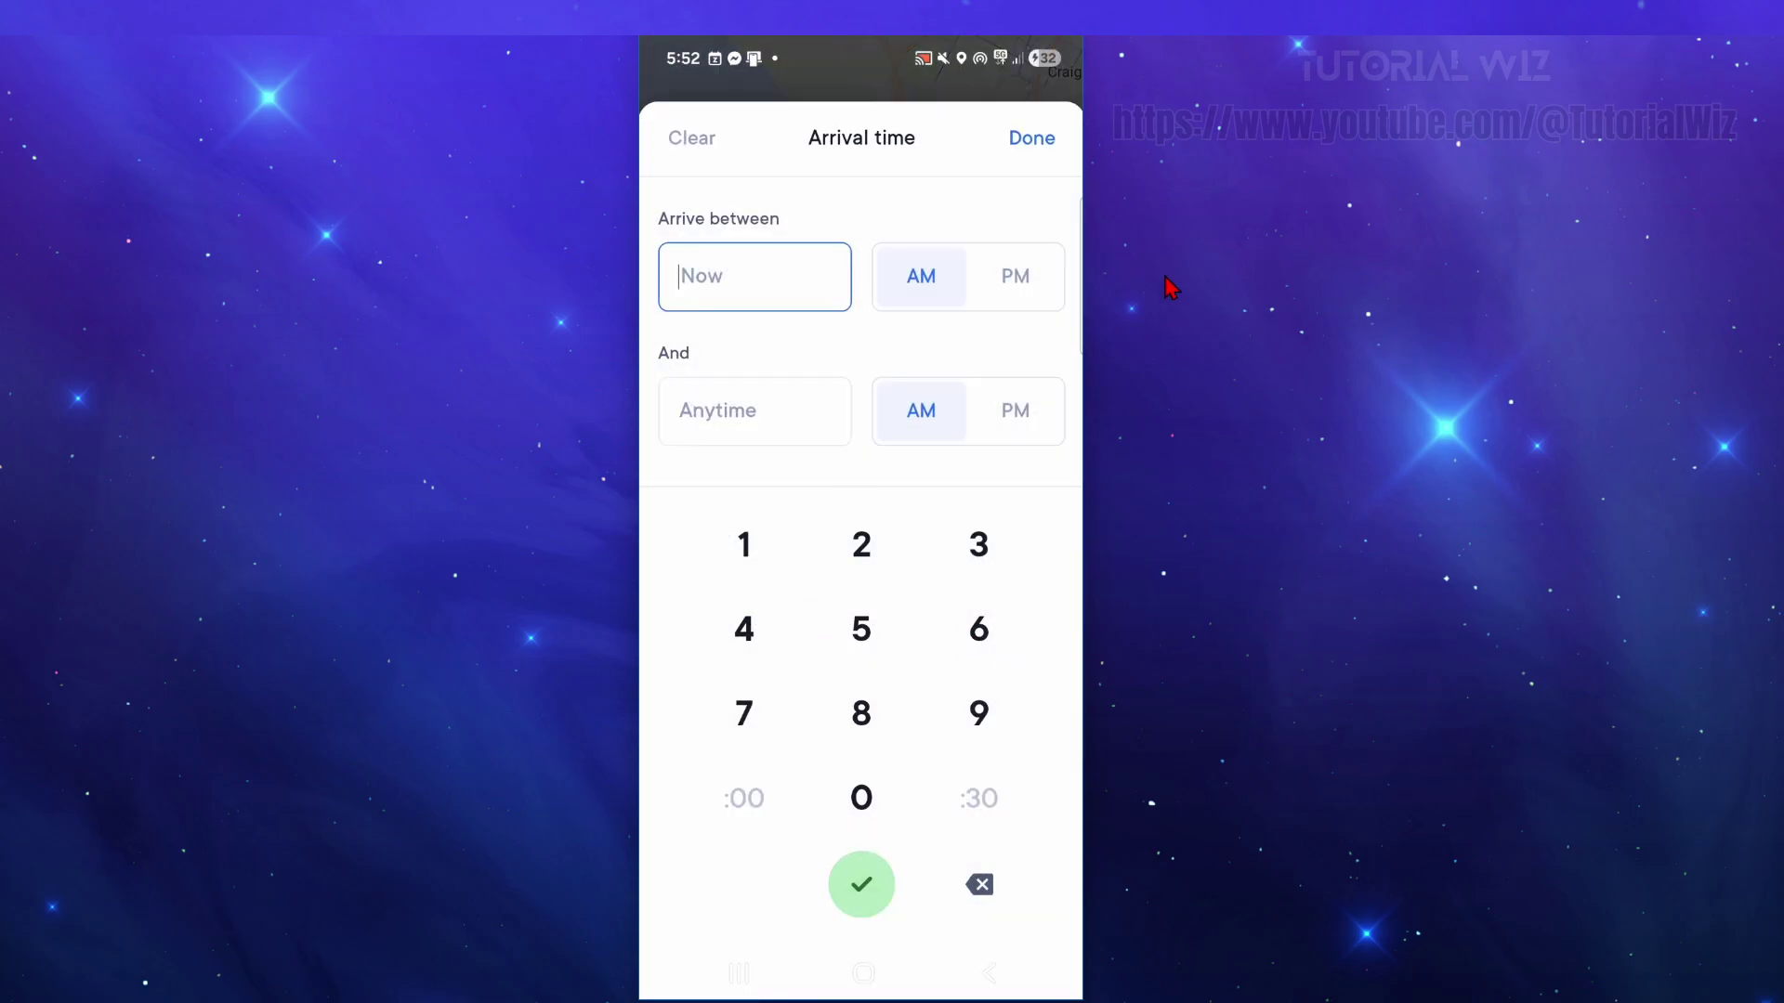
- Leave arrival time as Anytime and set the estimated time at the stop to 5 minutes
left_click(1031, 140)
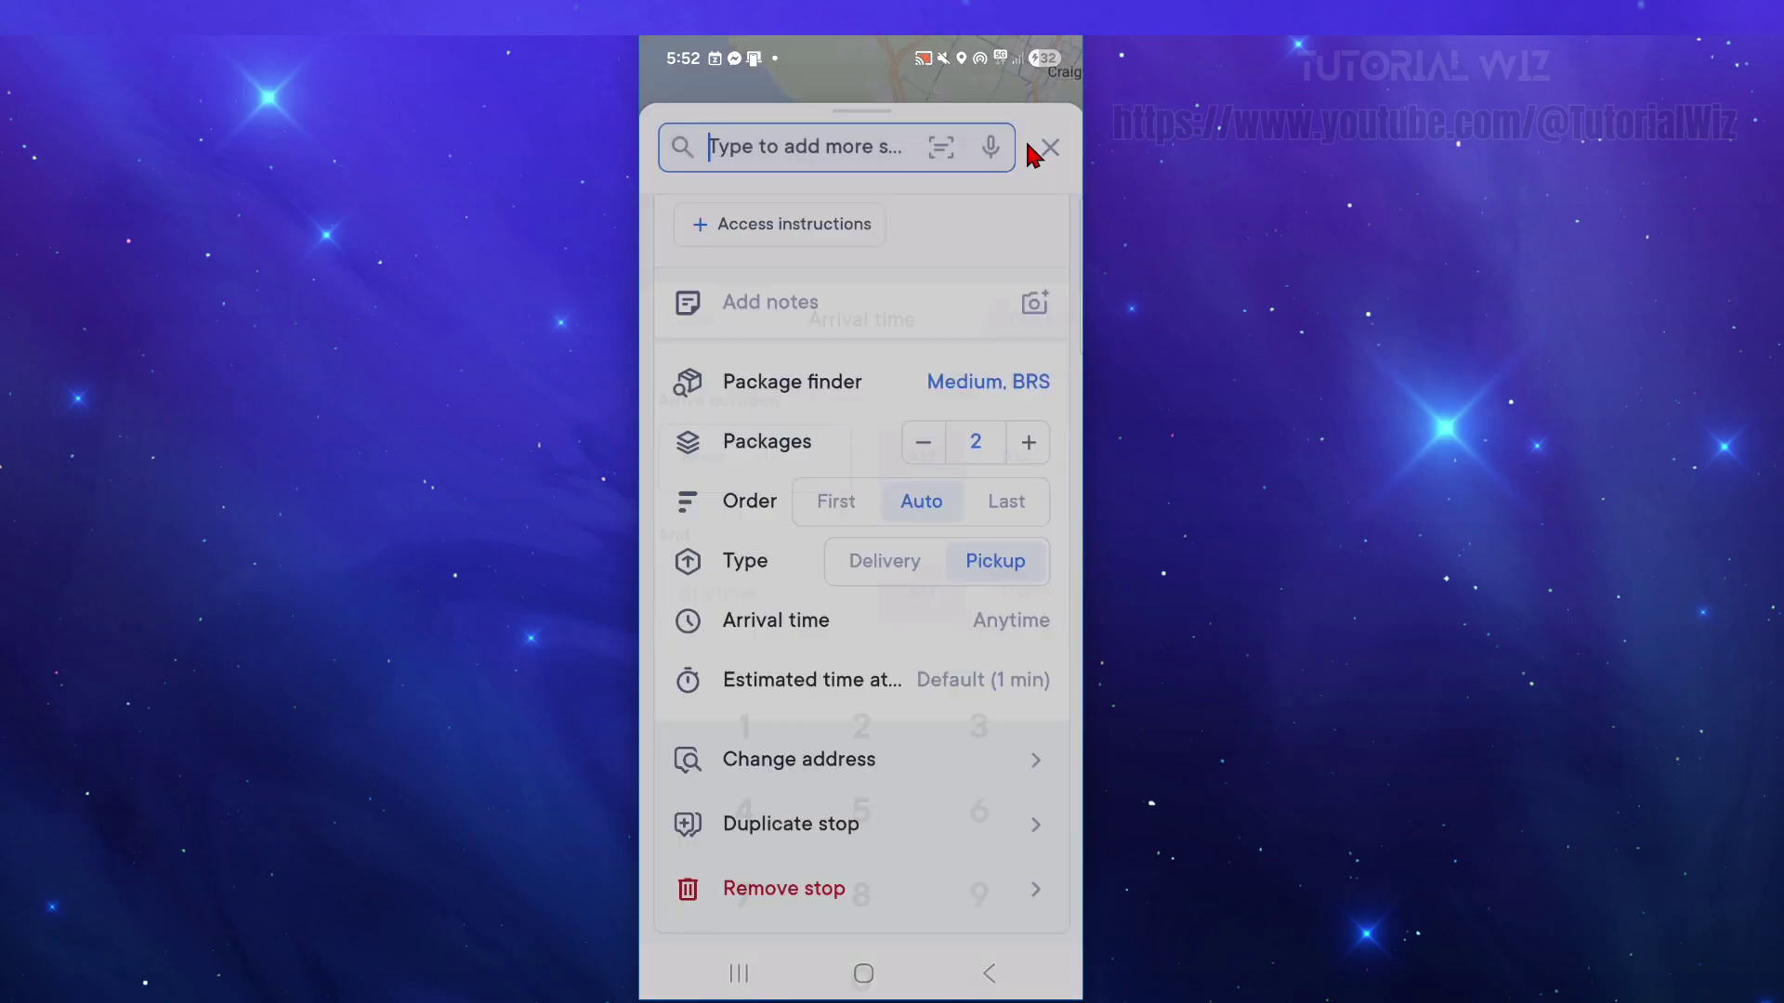
left_click(946, 682)
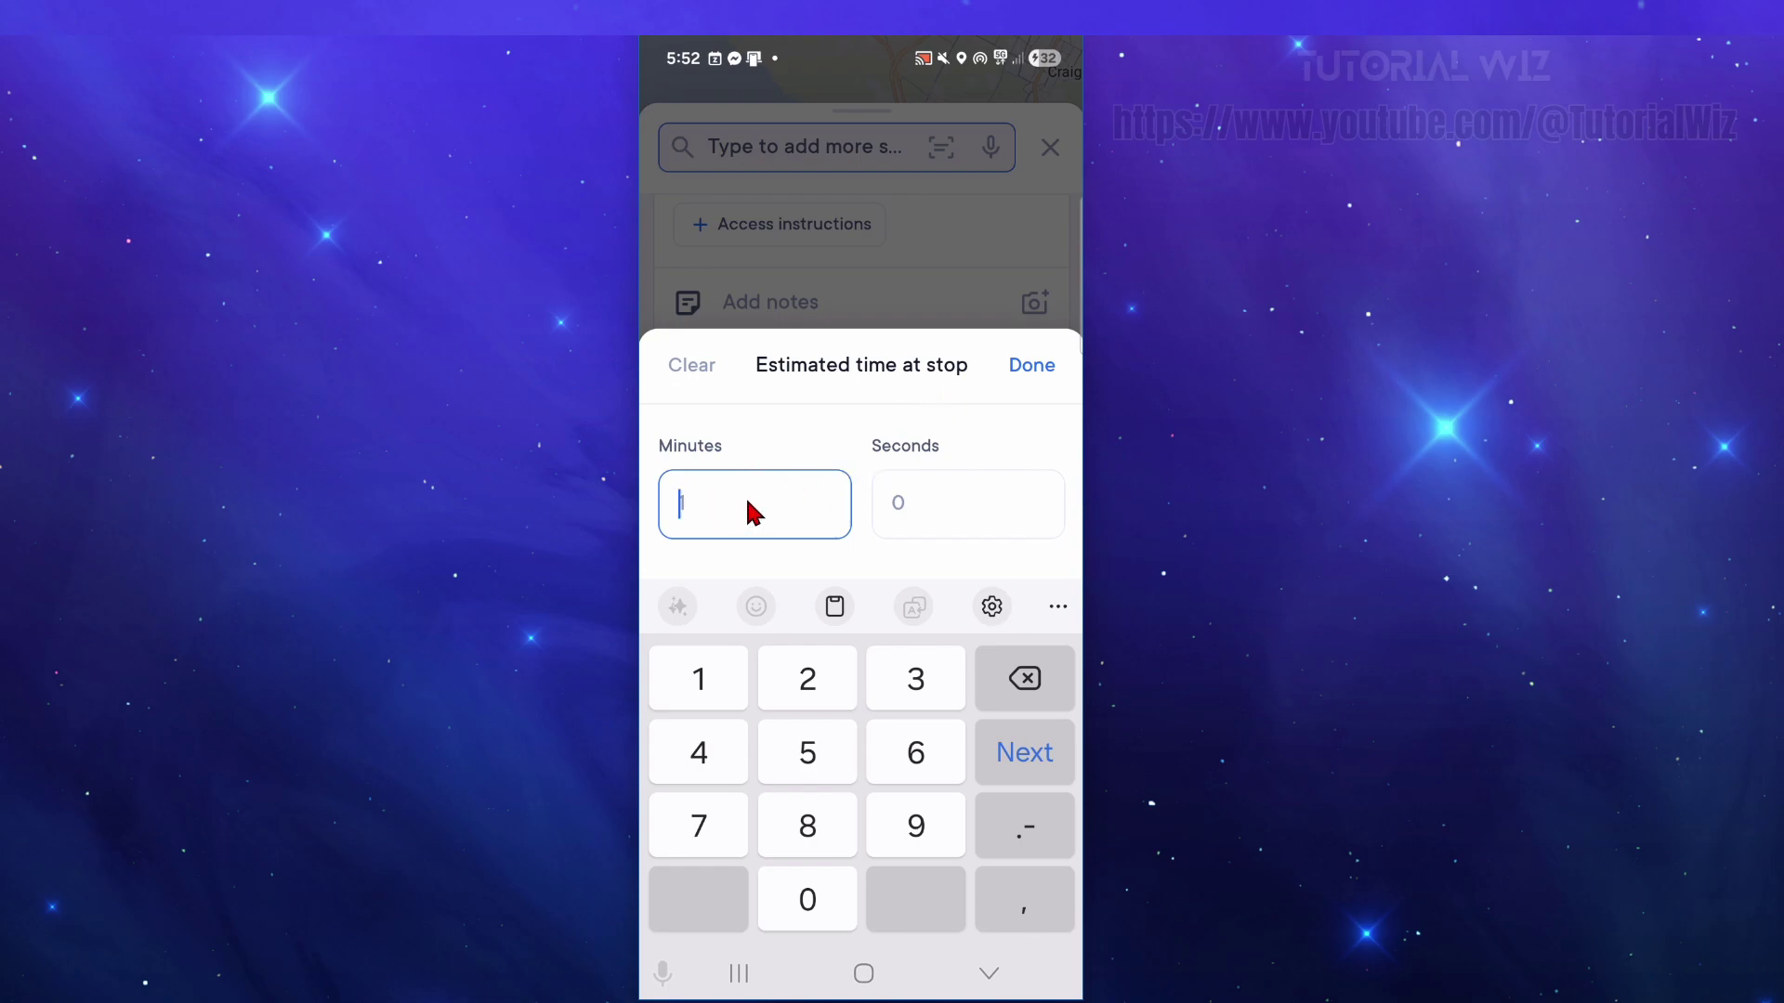
type("5")
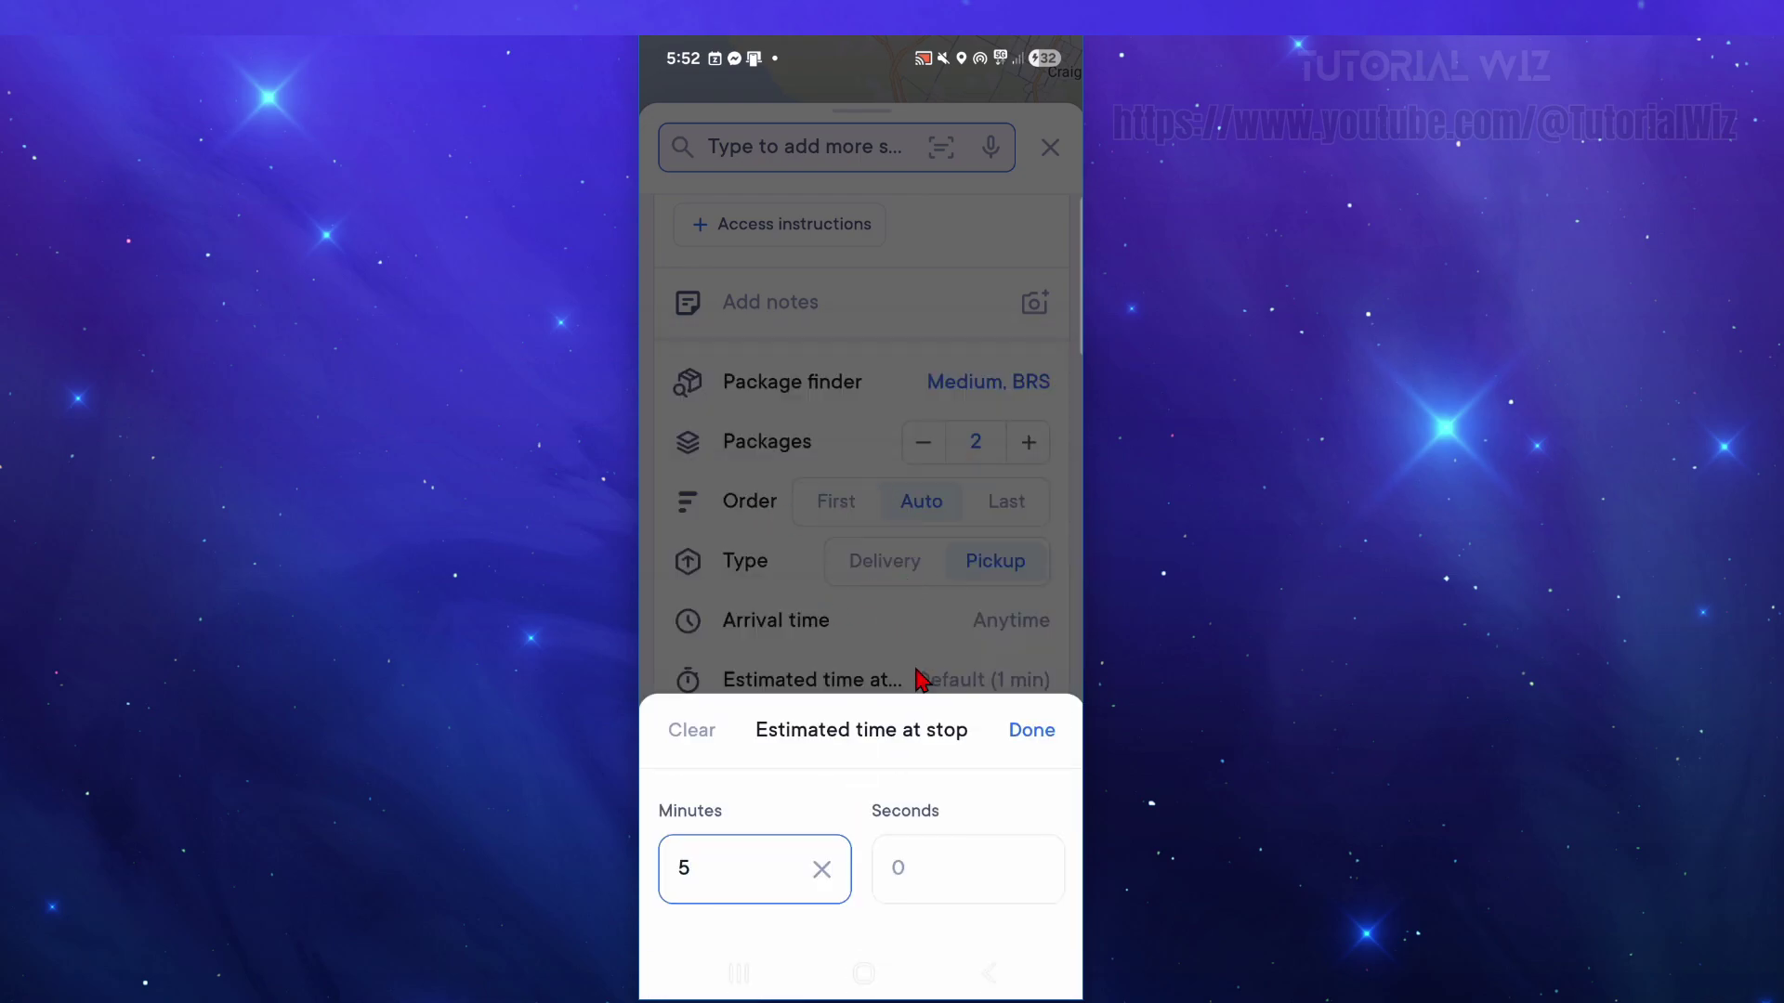
left_click(1031, 731)
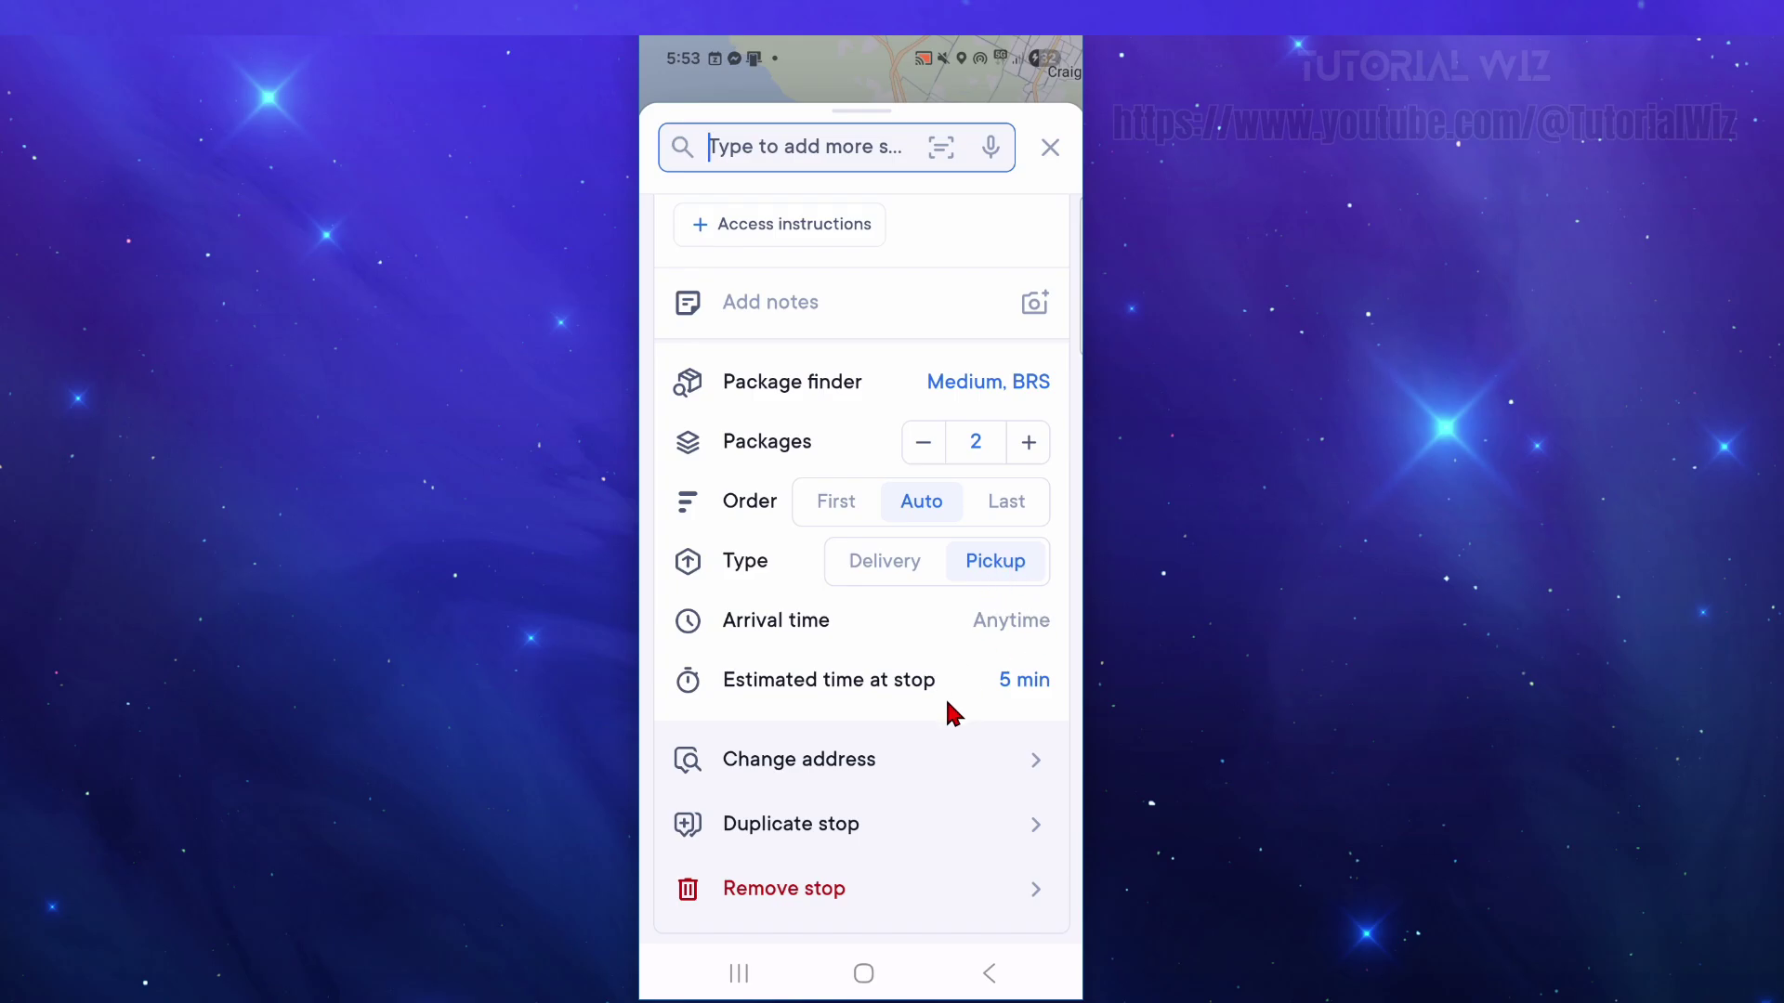
- Close the Henley Square stop details to show the 1-stop, 53.9 km route overview
scroll(950, 710, "up", 3)
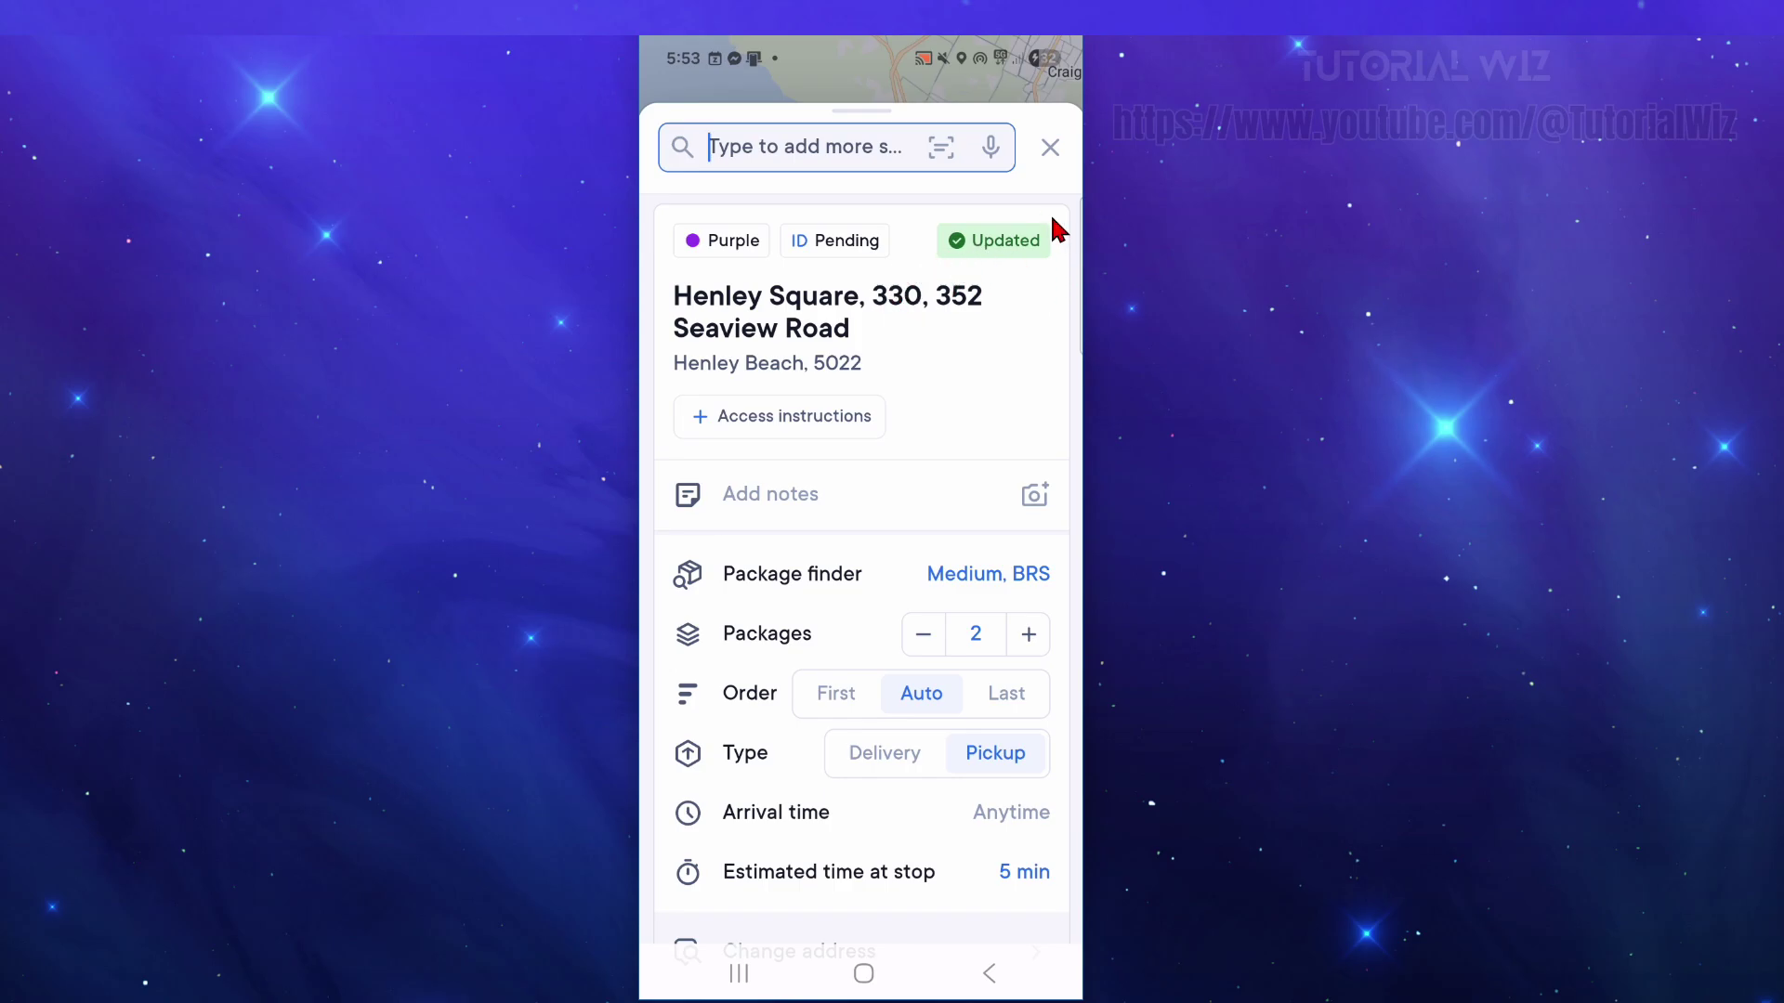
left_click(1051, 148)
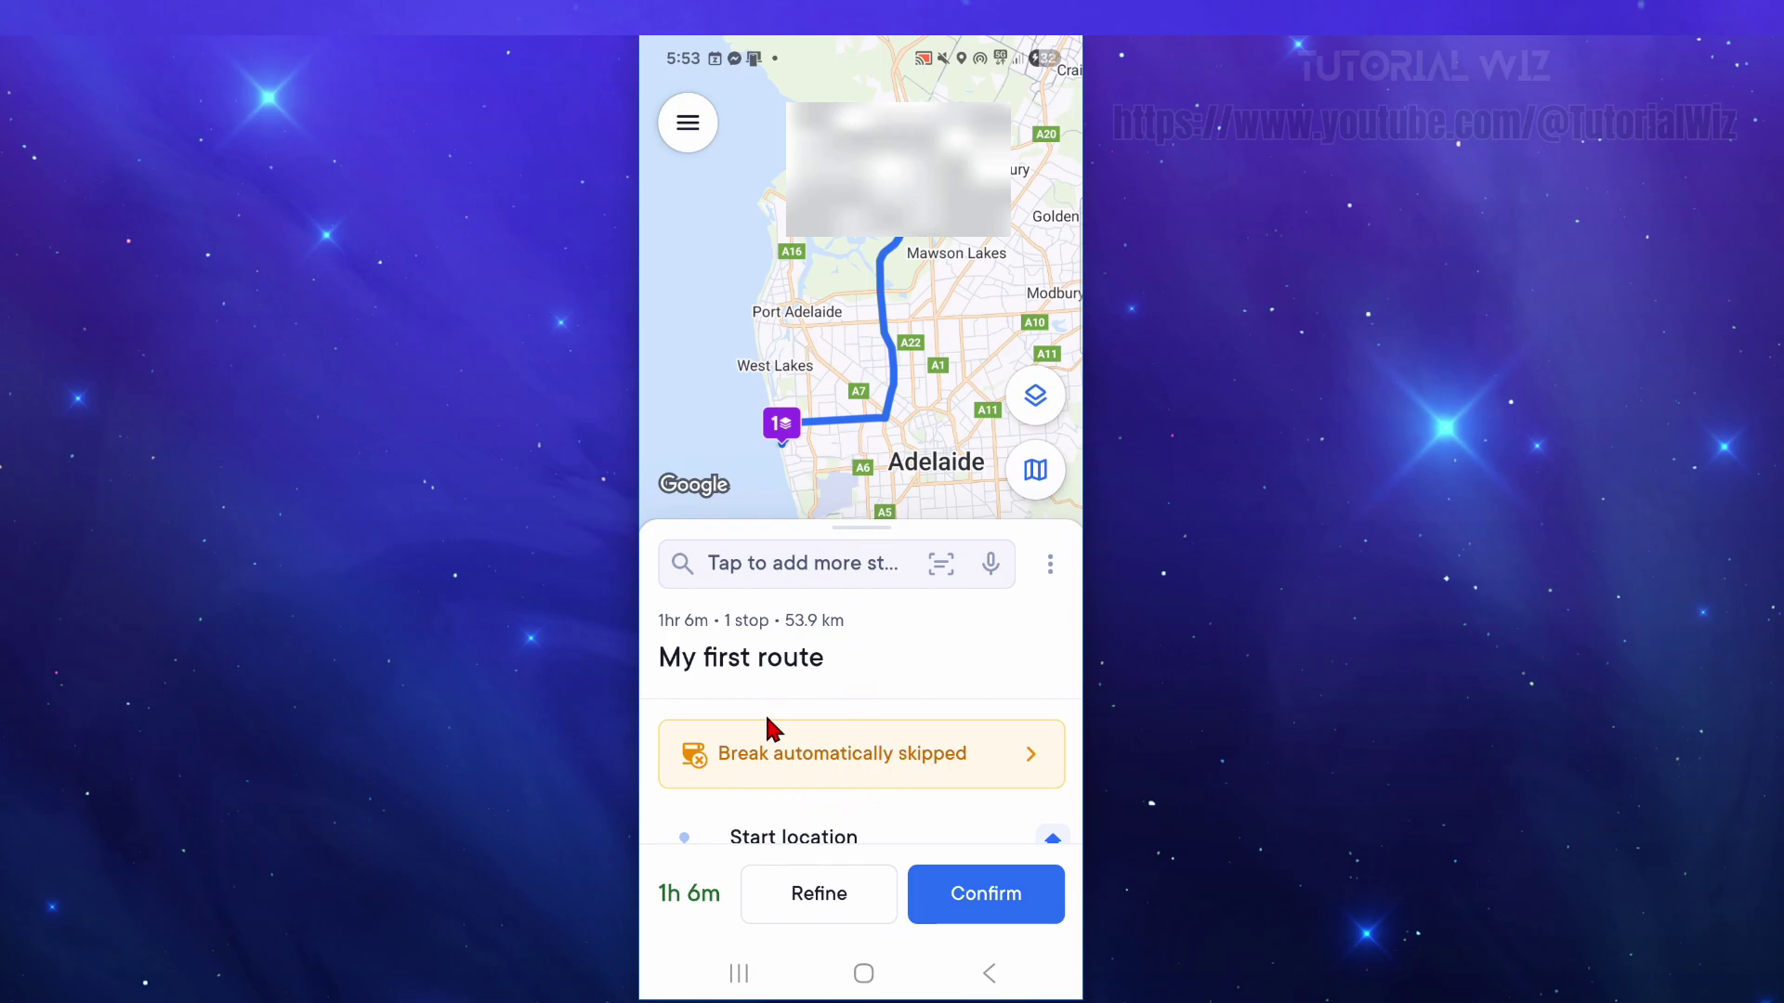
- Expand the route panel and view the 'Break automatically skipped' explanation
left_click_drag(767, 720, 960, 295)
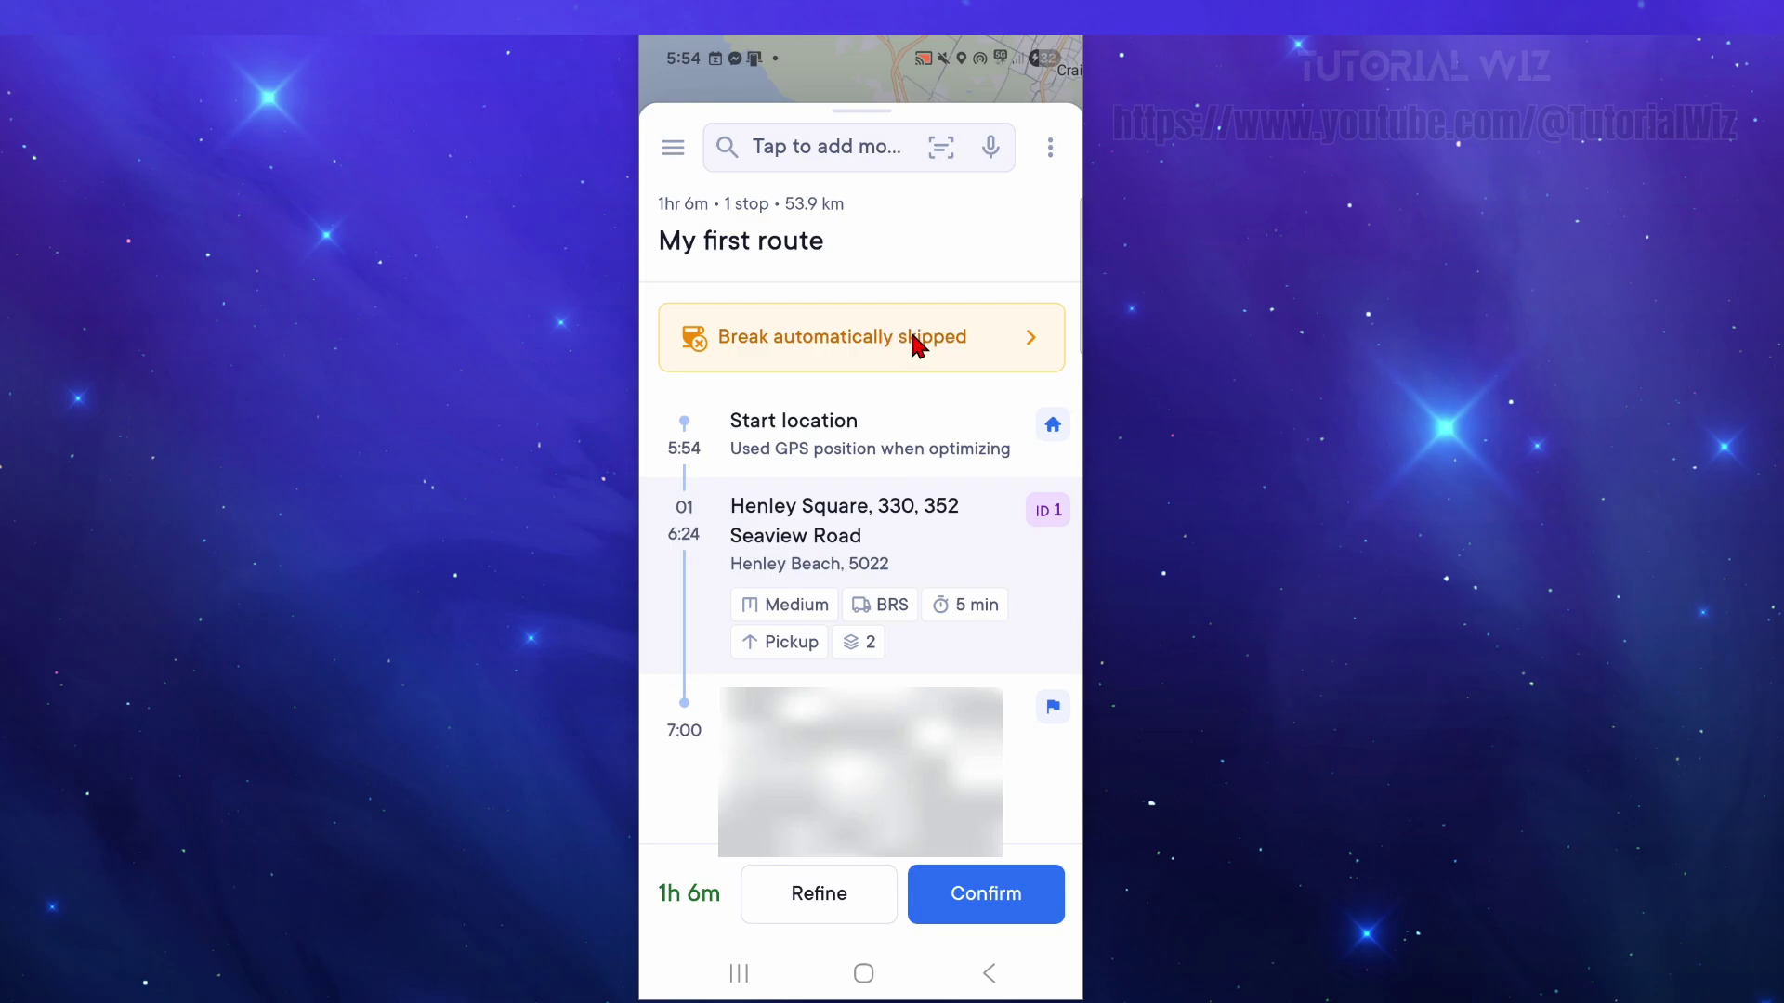
left_click(963, 345)
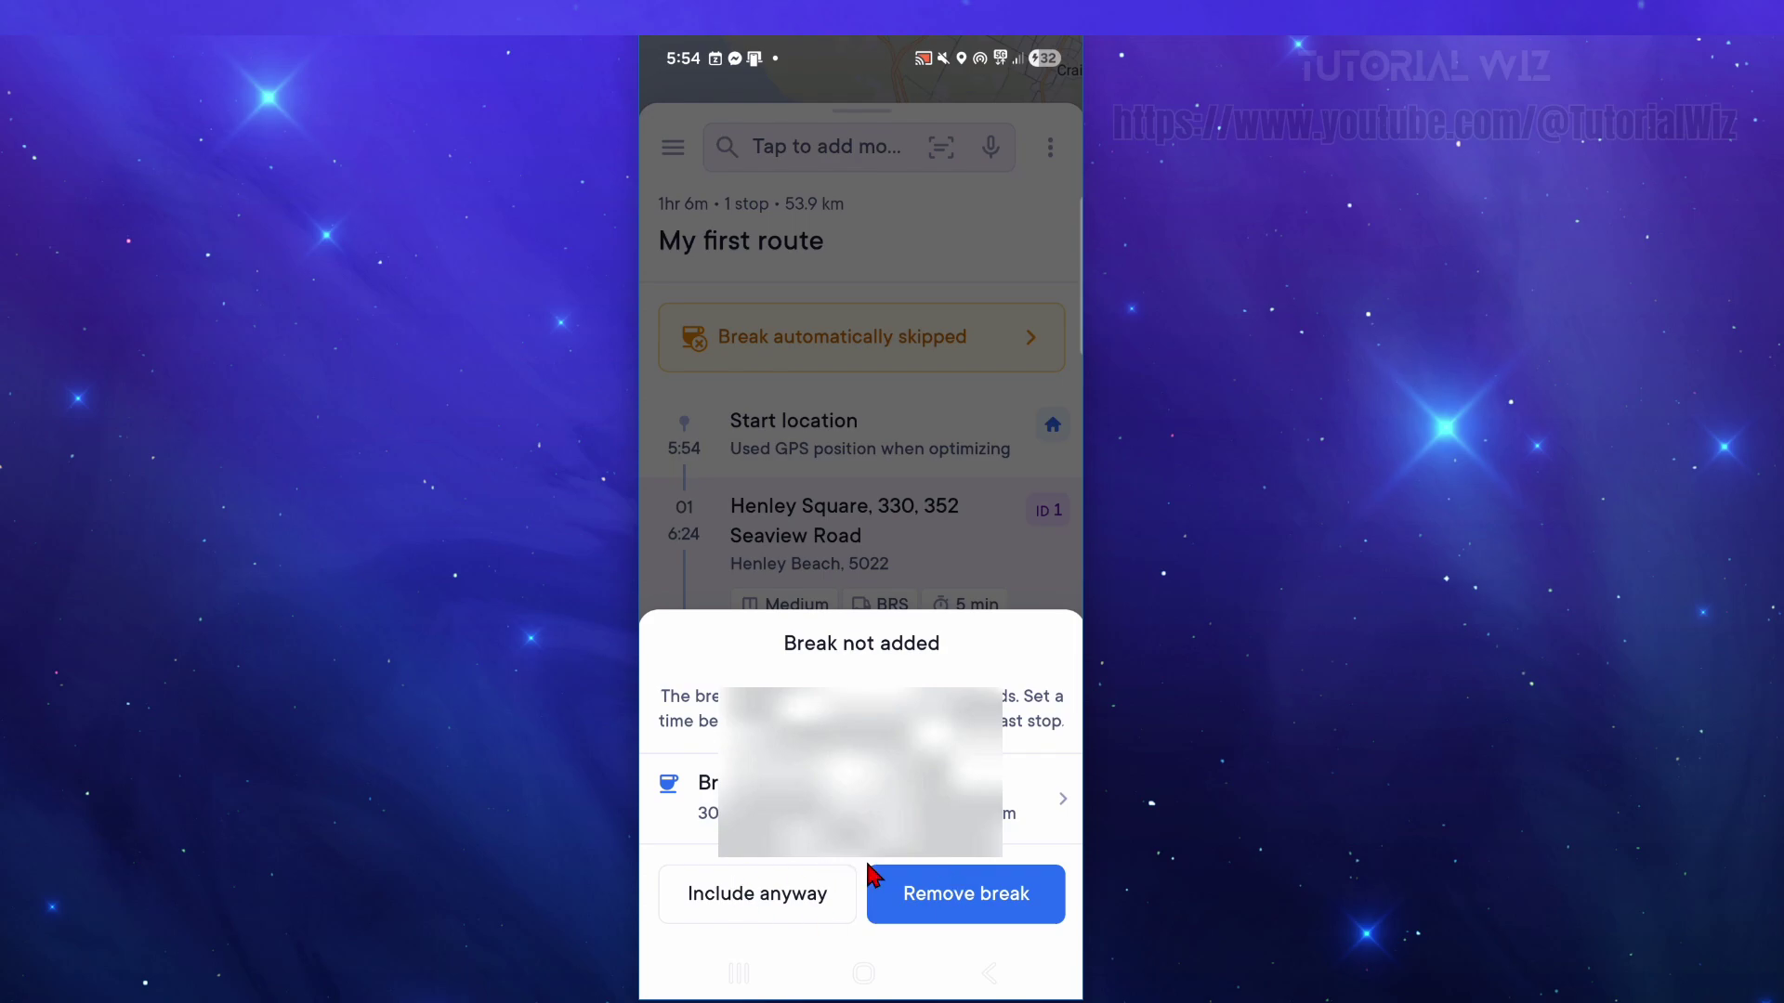
- Remove the skipped break, apply the 1 pending change, and choose Update route
left_click(986, 894)
left_click(848, 560)
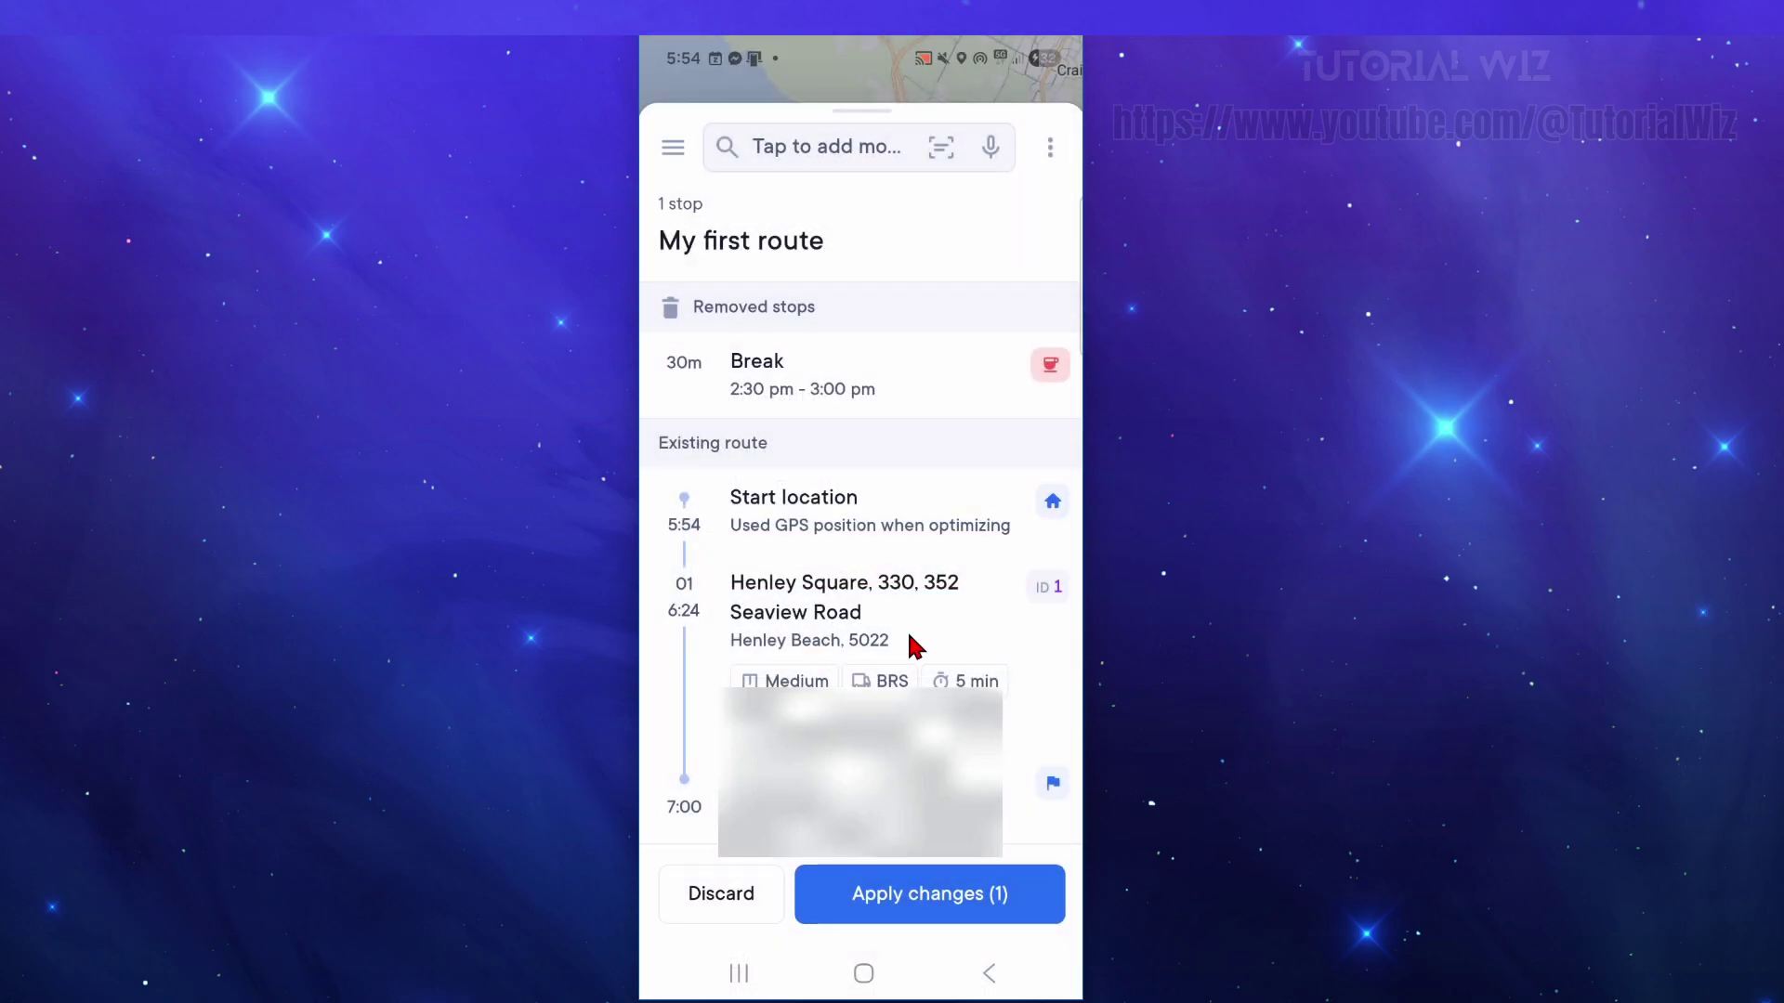
left_click(923, 908)
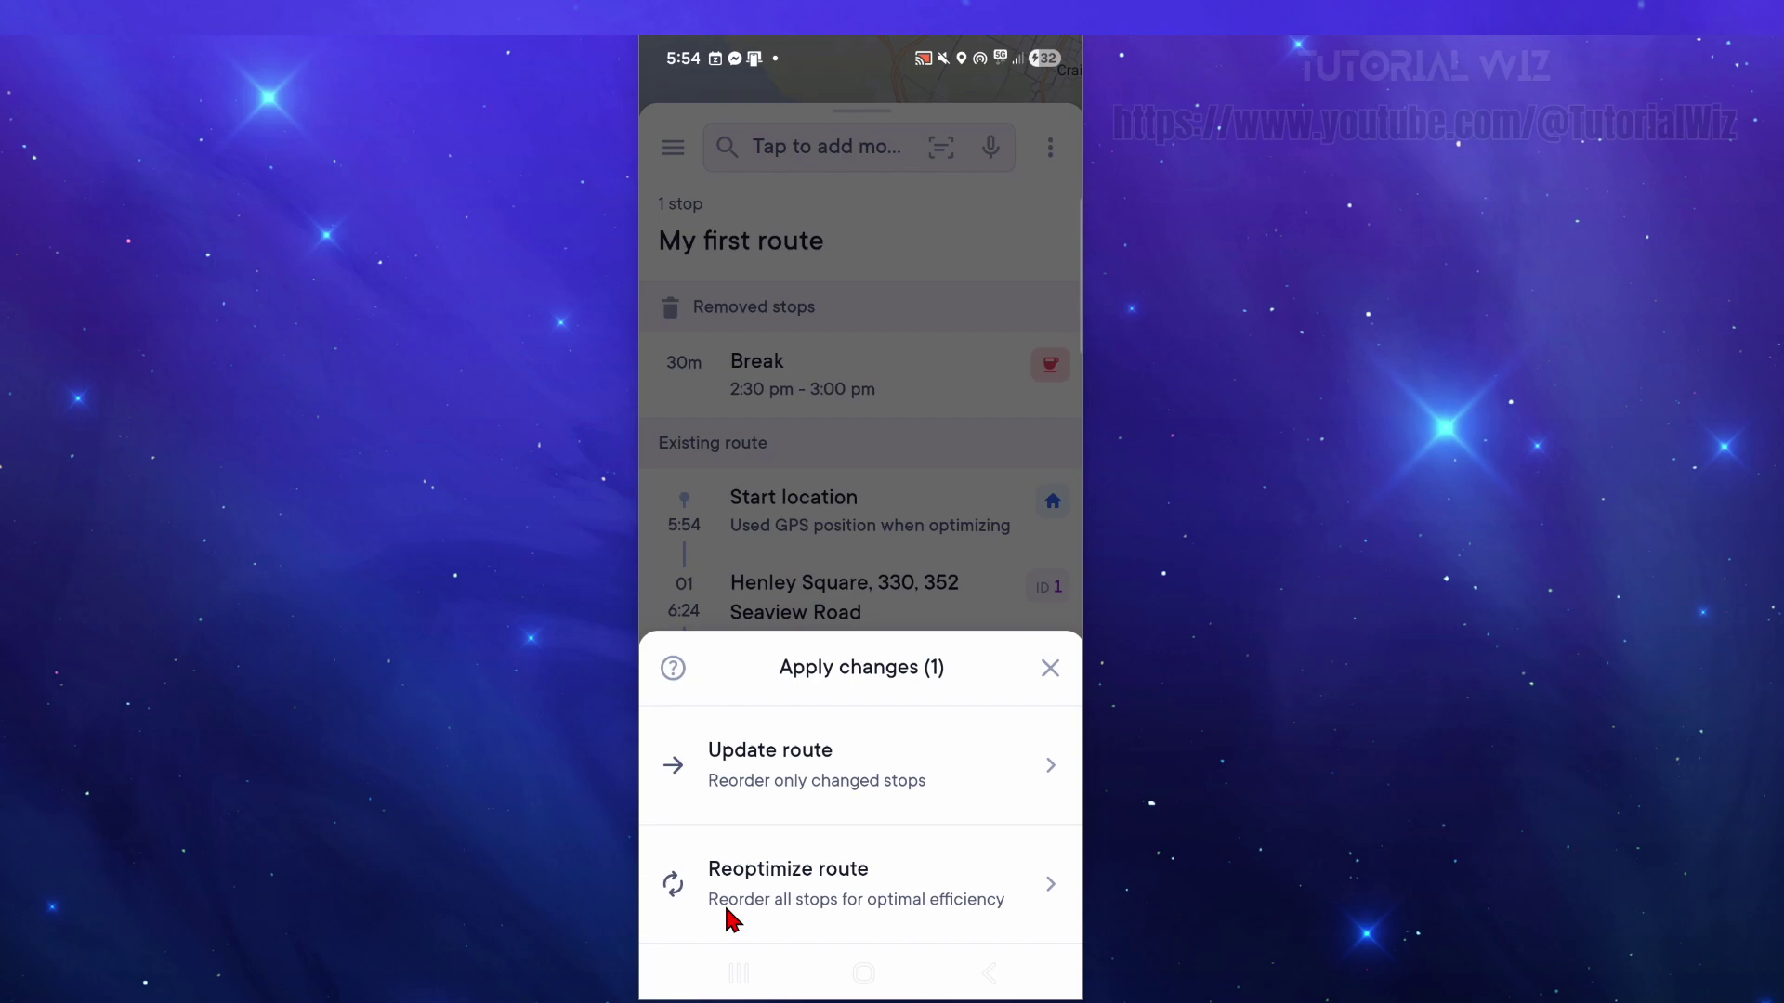
left_click(797, 786)
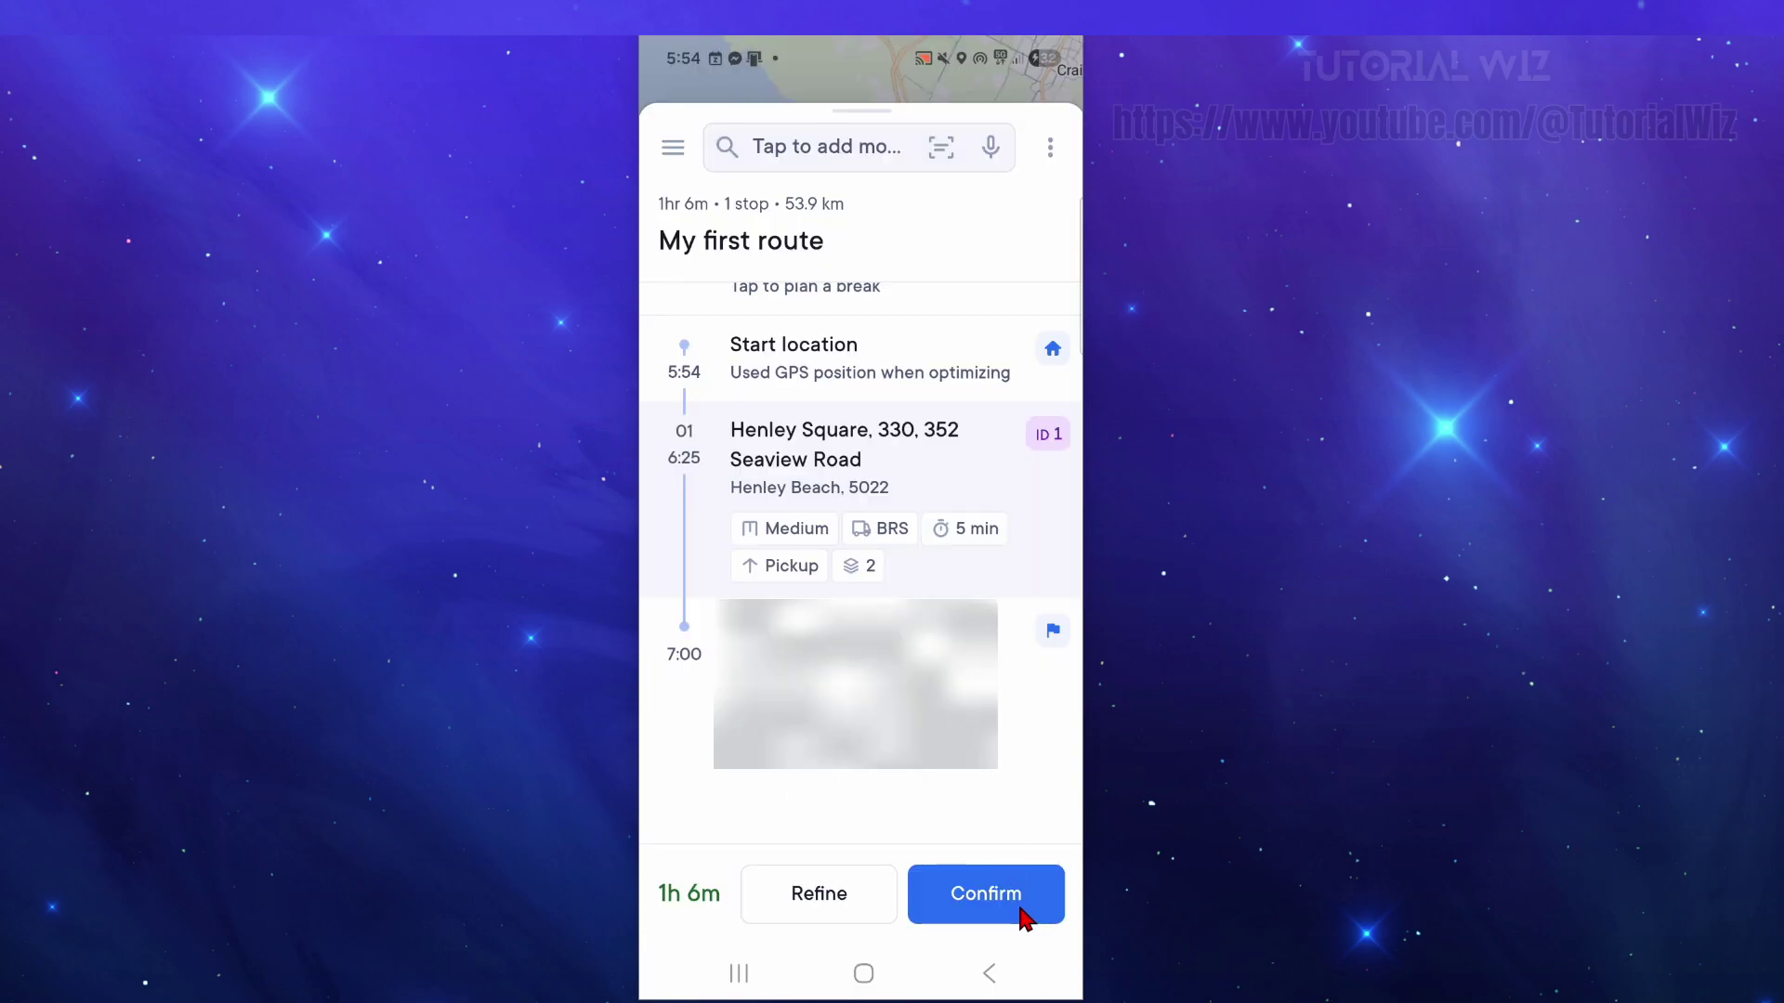
- Confirm My first route and start it, showing Henley Square as stop 1/1
left_click(1020, 910)
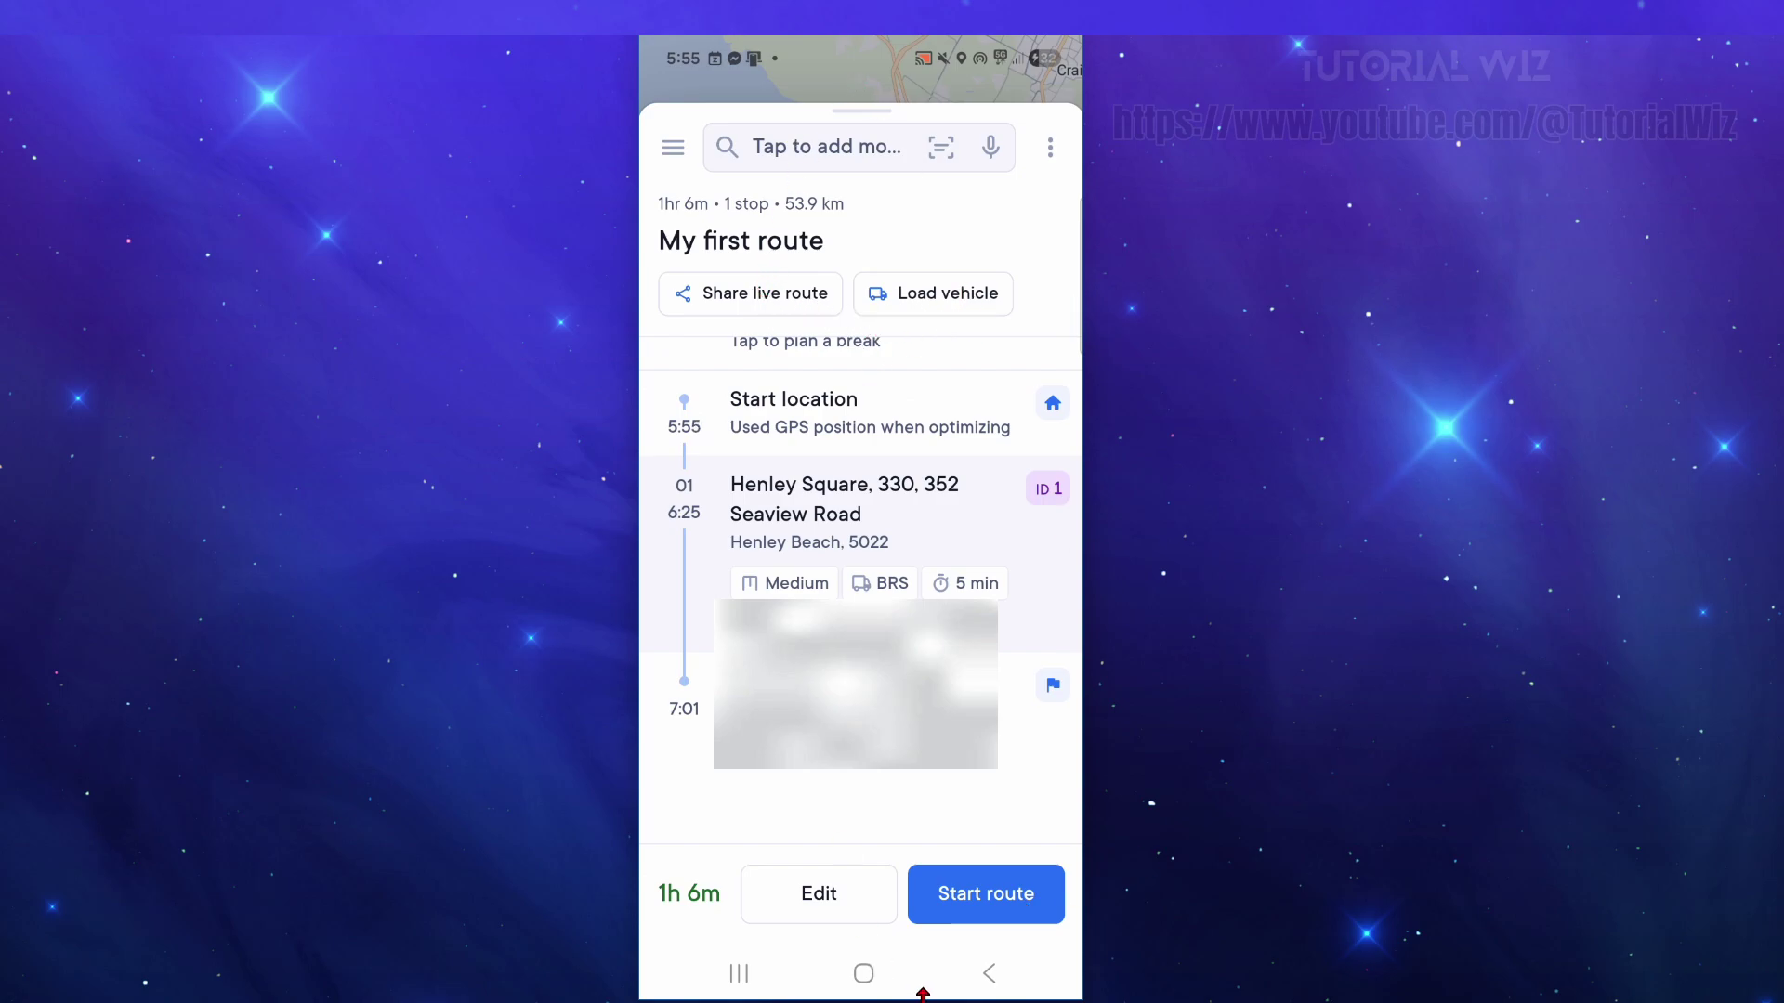
left_click(985, 915)
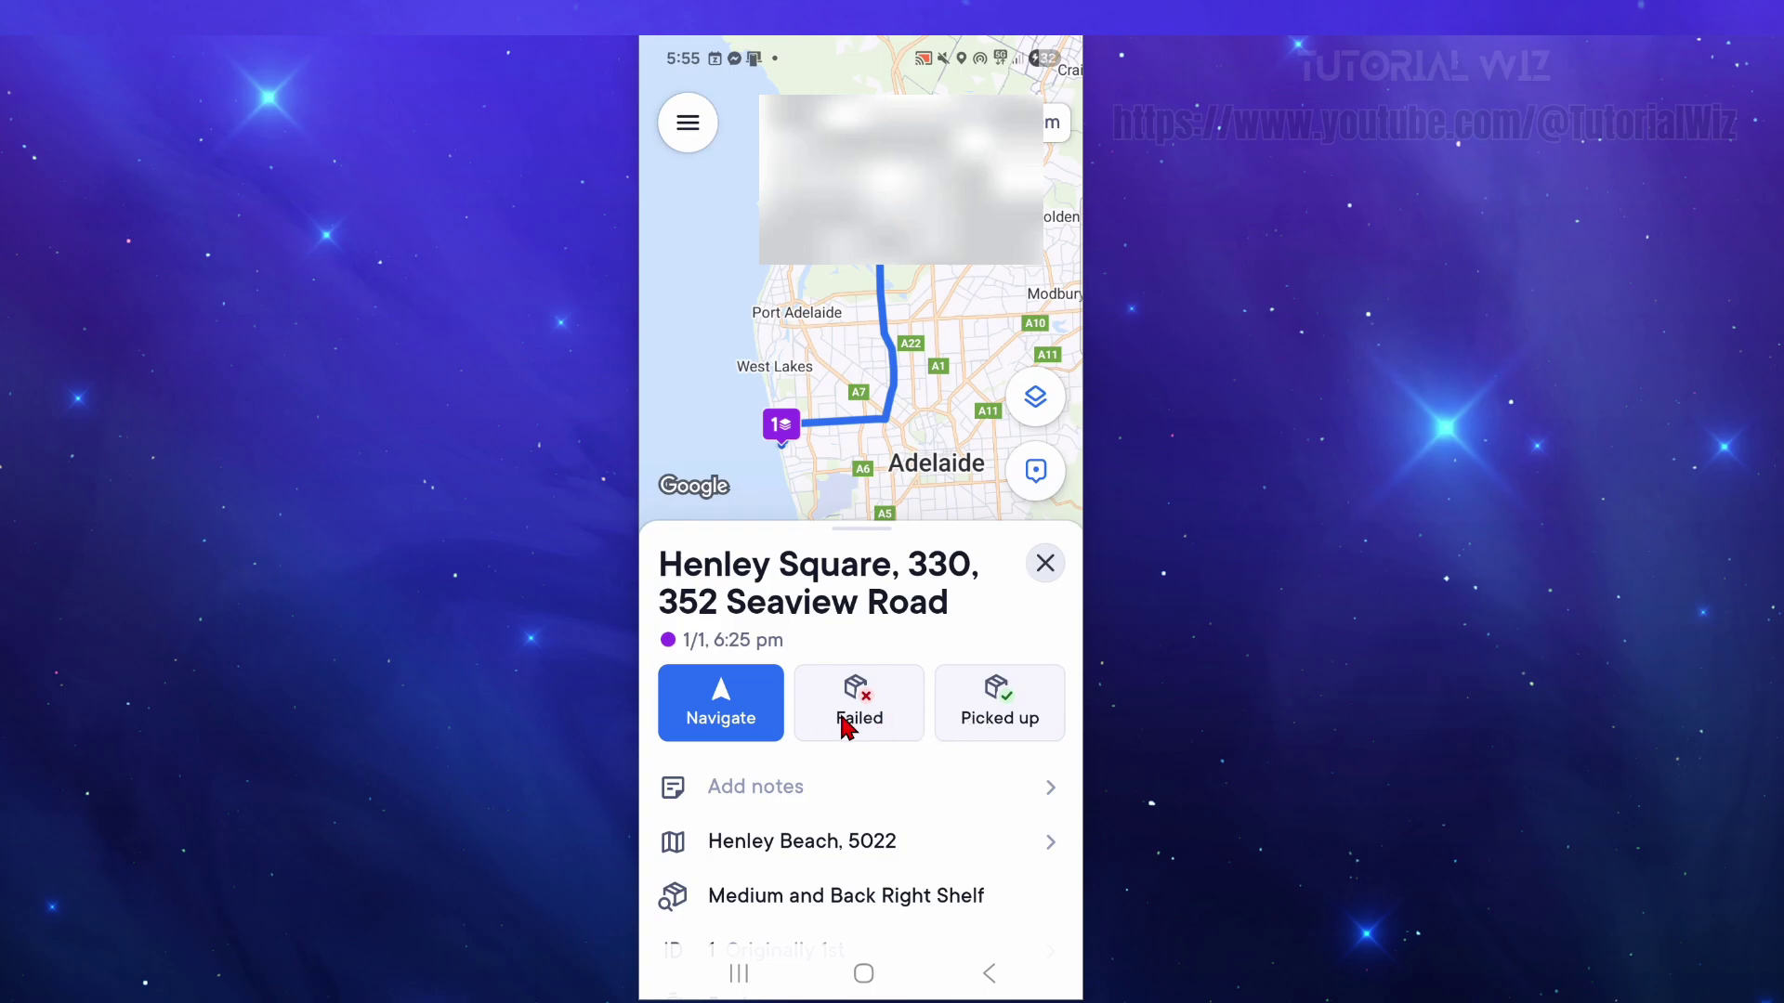
- Expand the active Henley Square card to show Pickup, 2 packages, 5 min, Medium, Back Right Shelf
left_click_drag(810, 775, 811, 357)
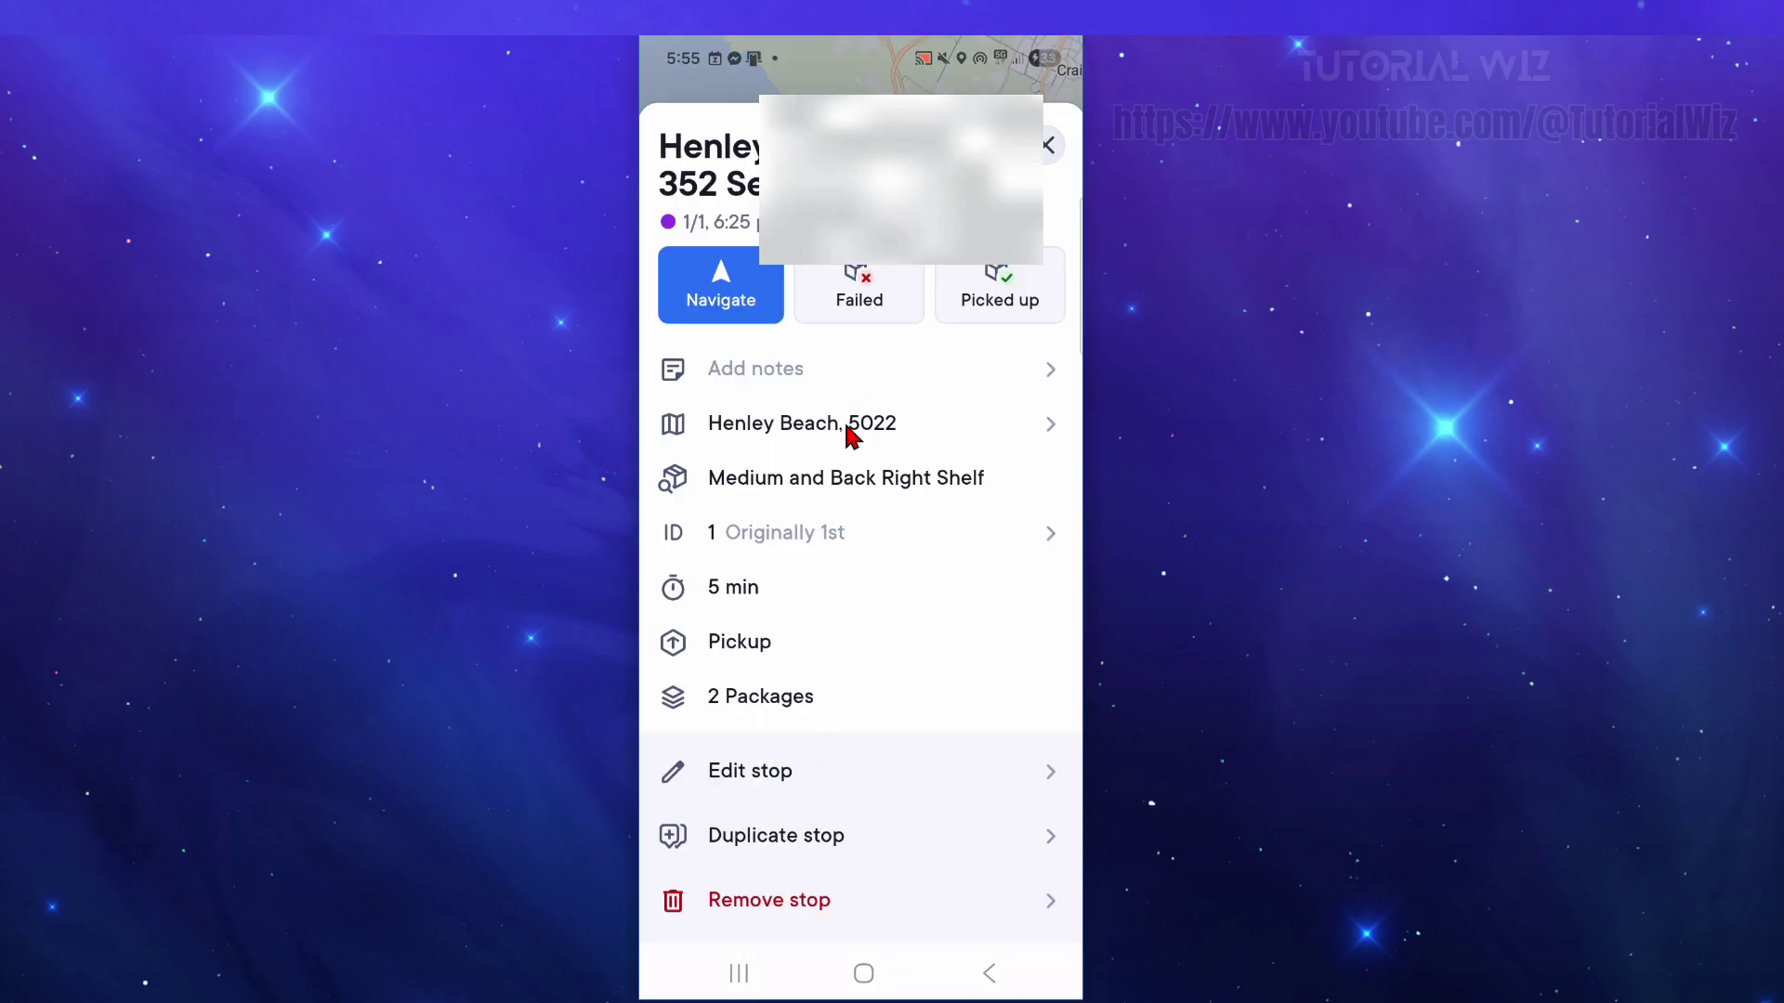